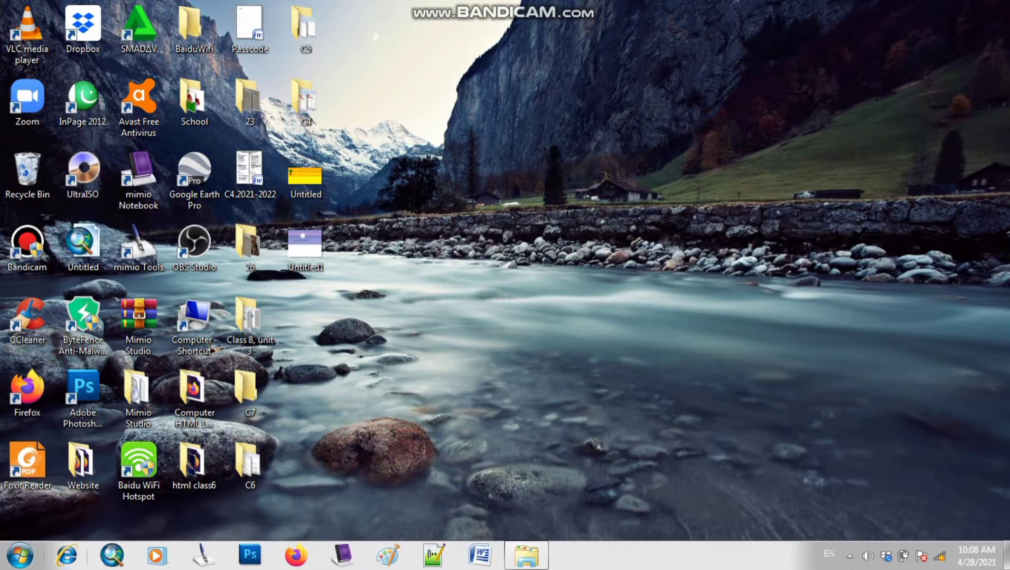
Launch Paint from the Windows accessories
left_click(20, 556)
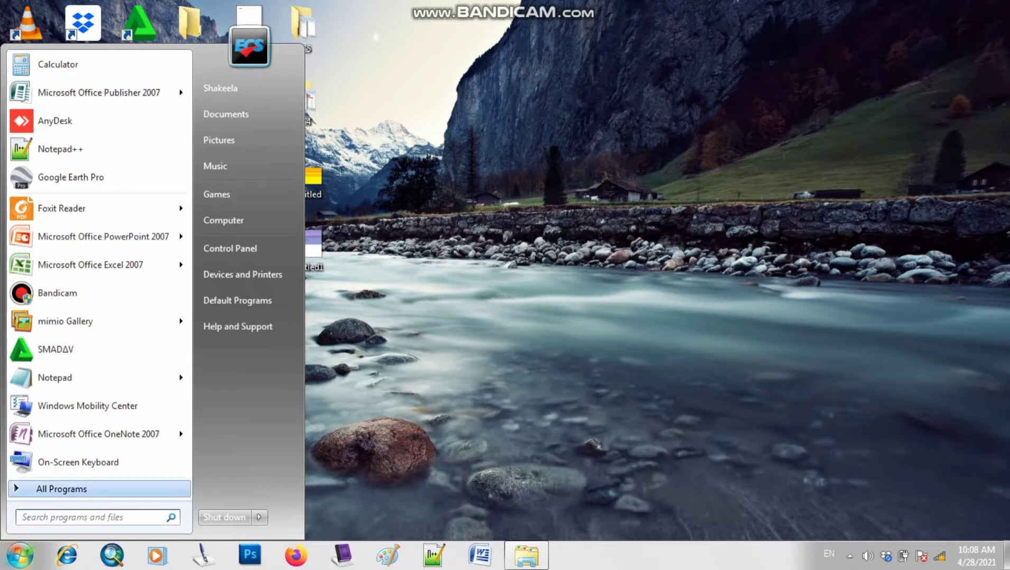
left_click(62, 489)
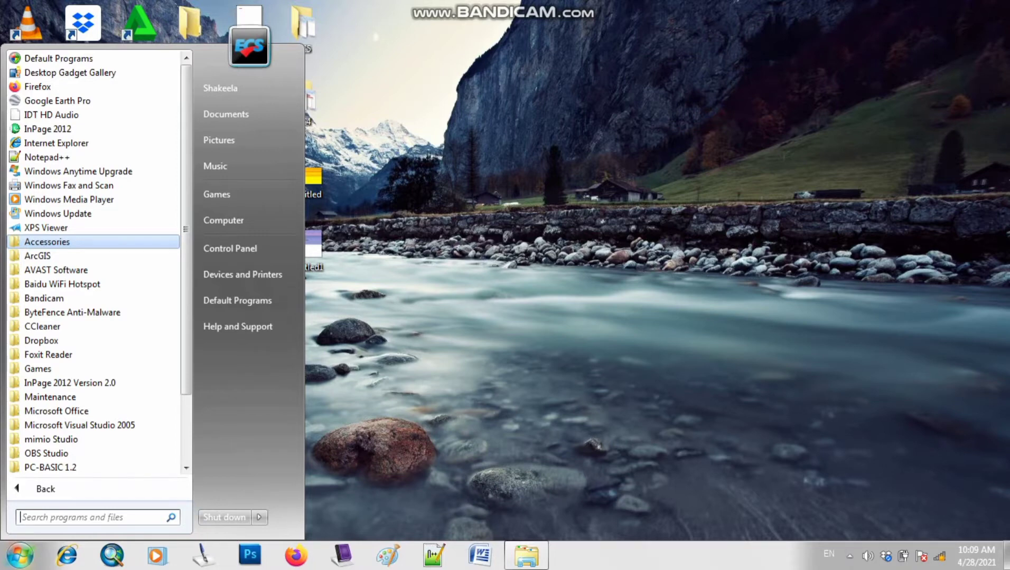
left_click(47, 241)
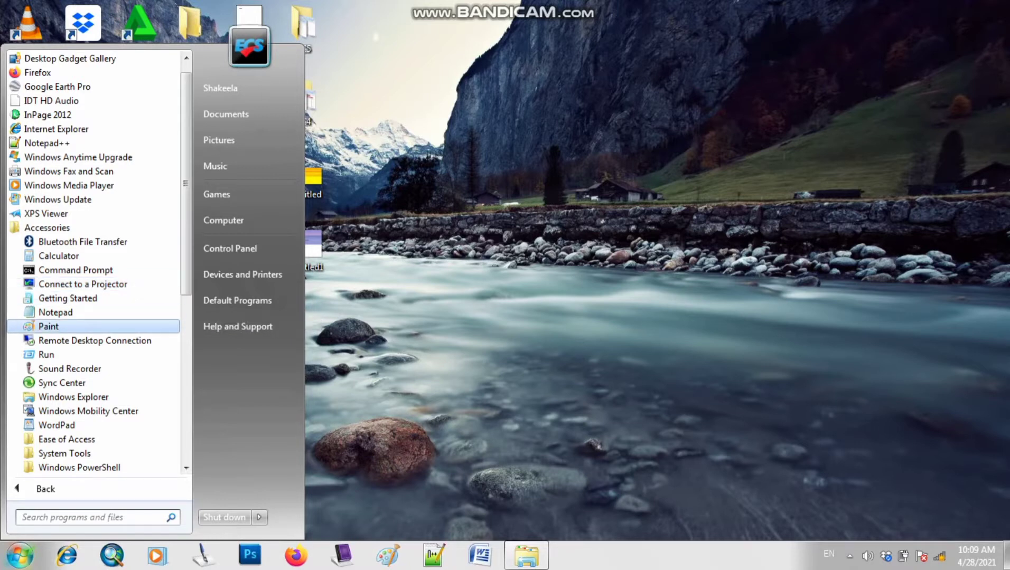
left_click(91, 326)
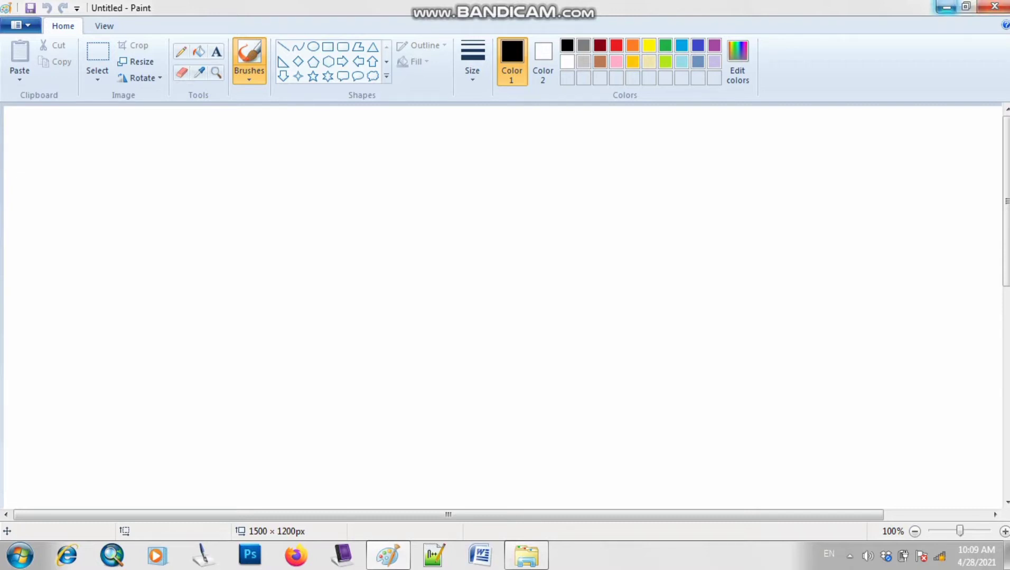
Switch to the desktop's Untitled picture in Windows Photo Viewer and examine its tree, sun and sunset sky up close
left_click(946, 6)
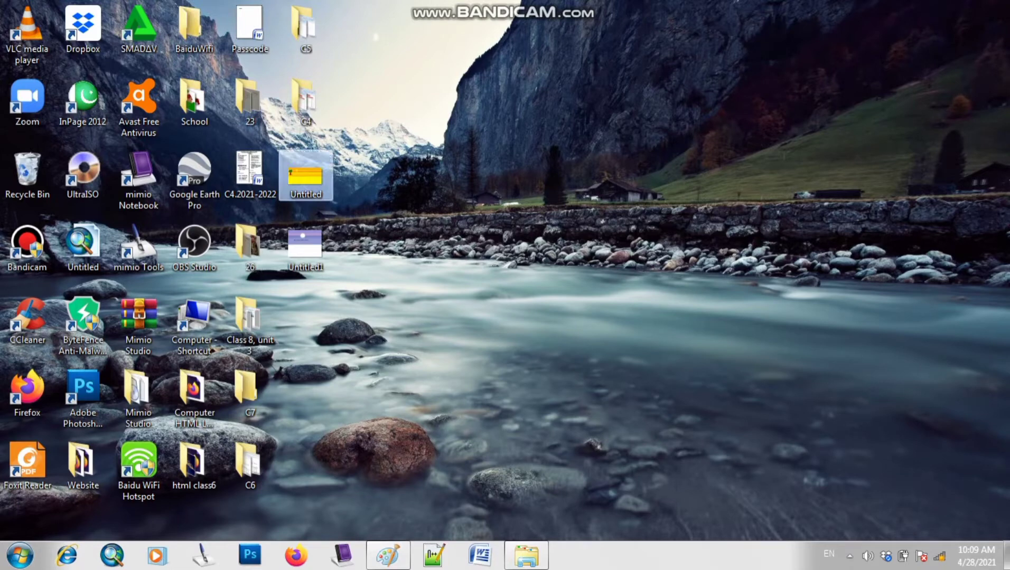
double_click(305, 175)
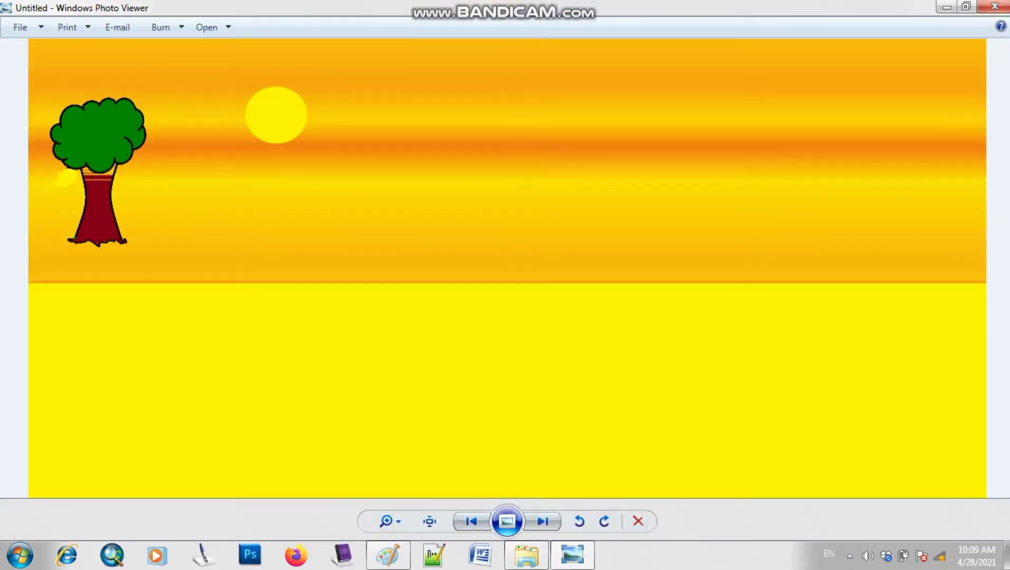
scroll(559, 275, "up", 2)
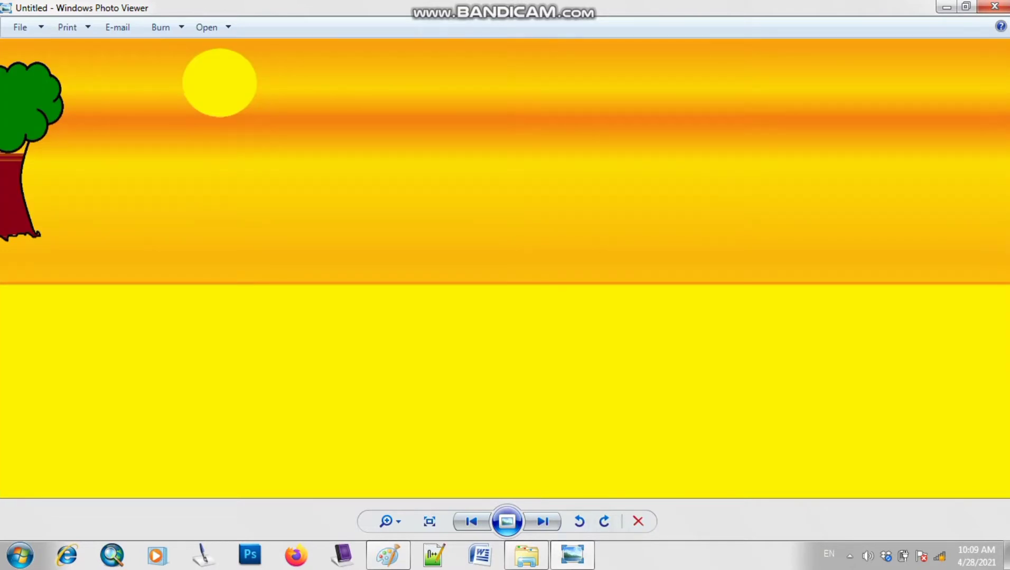
left_click_drag(561, 268, 922, 436)
scroll(561, 315, "up", 2)
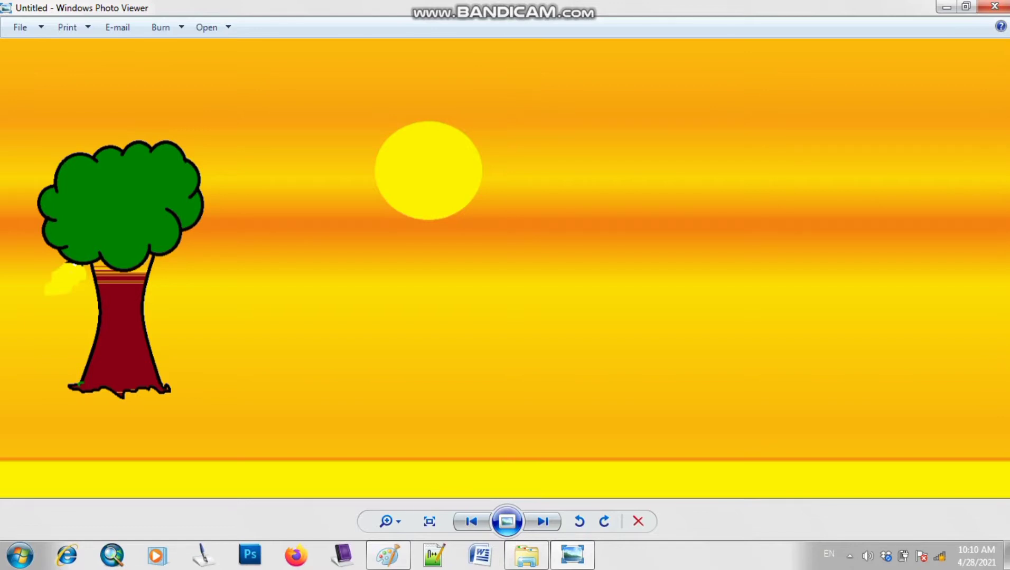
left_click(946, 7)
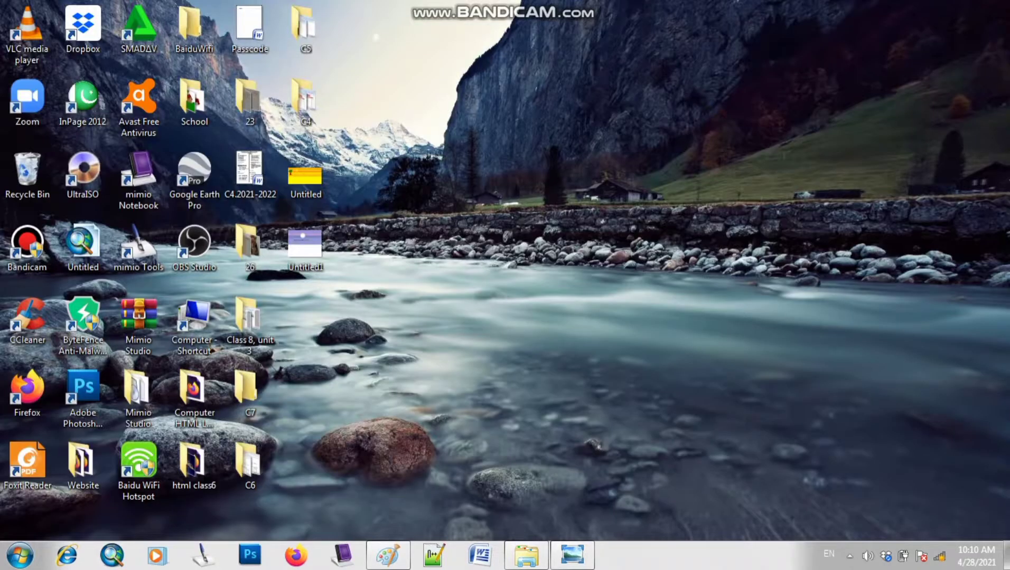
Switch back to the blank Paint canvas and choose the basic Brush from the brush types
left_click_drag(388, 555, 479, 556)
left_click(480, 555)
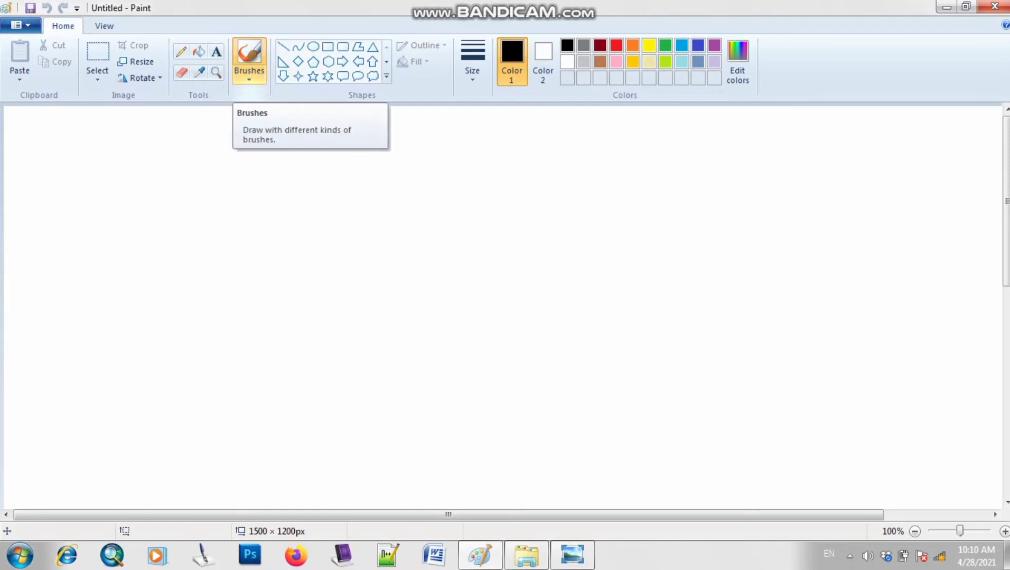
left_click(249, 63)
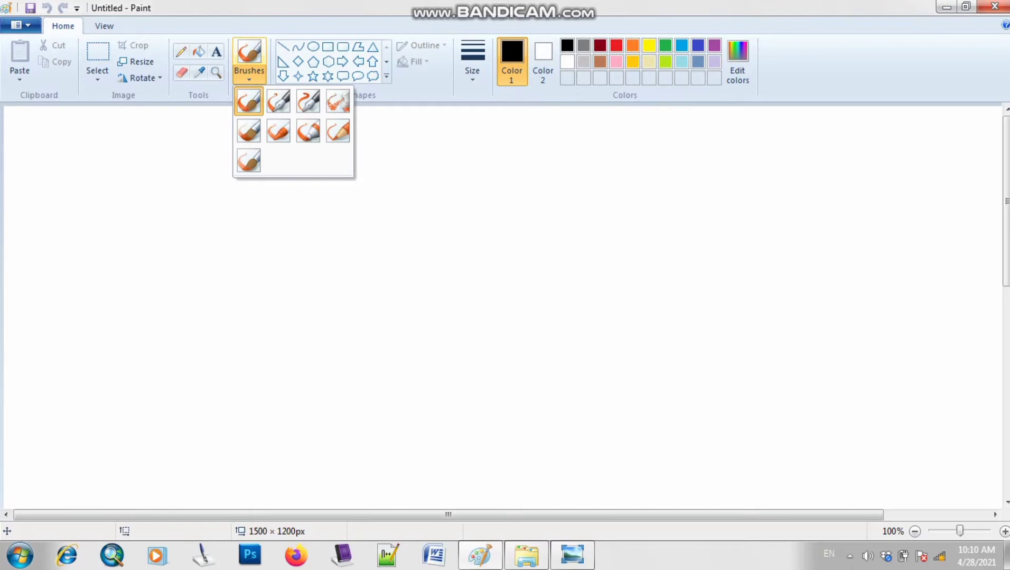
left_click(248, 101)
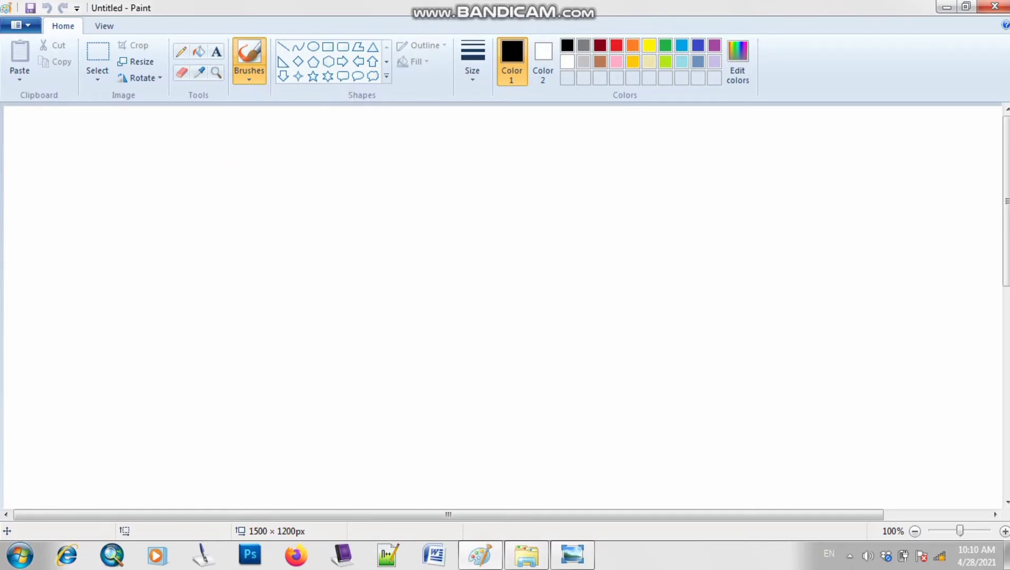
left_click(342, 75)
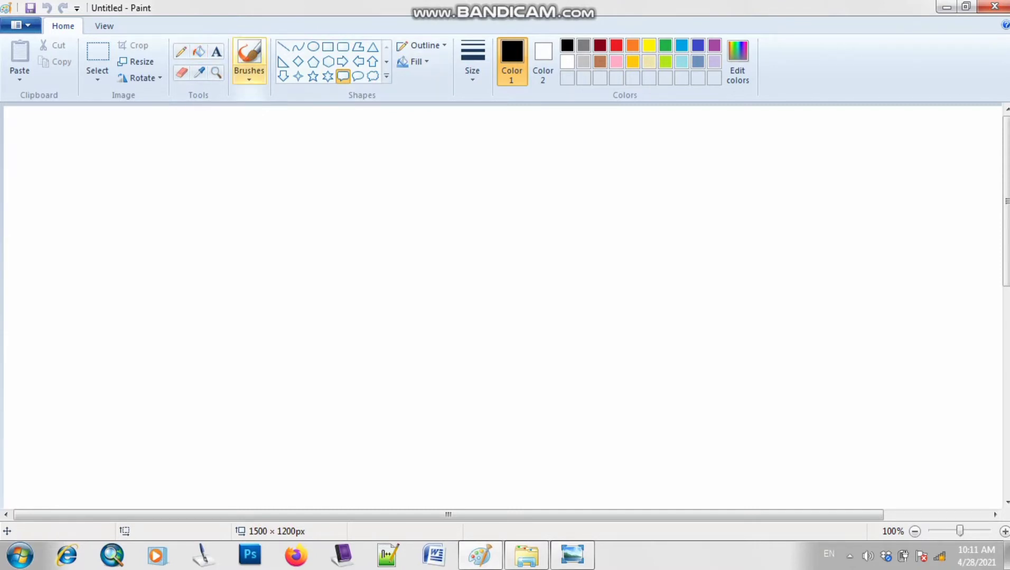
left_click(249, 77)
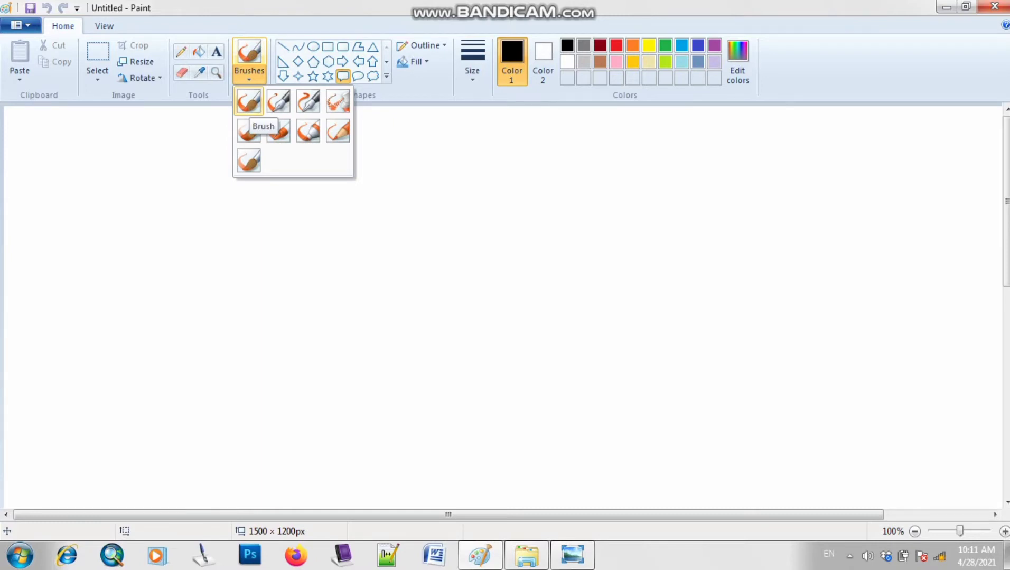
left_click(248, 101)
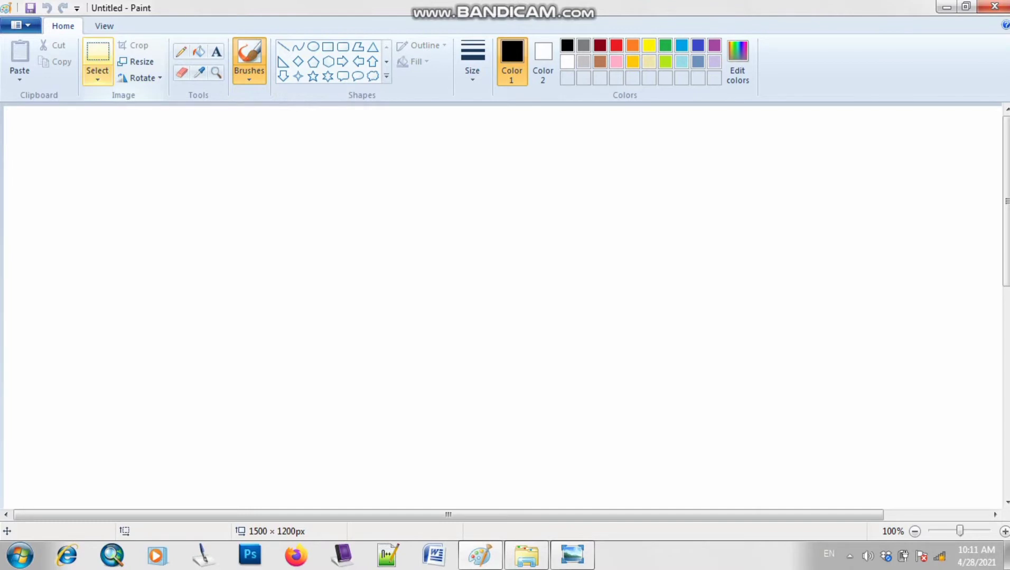
Add the text "1.Brush Tool" in a text box about 382 × 359 px in the canvas's upper-right area
left_click(216, 51)
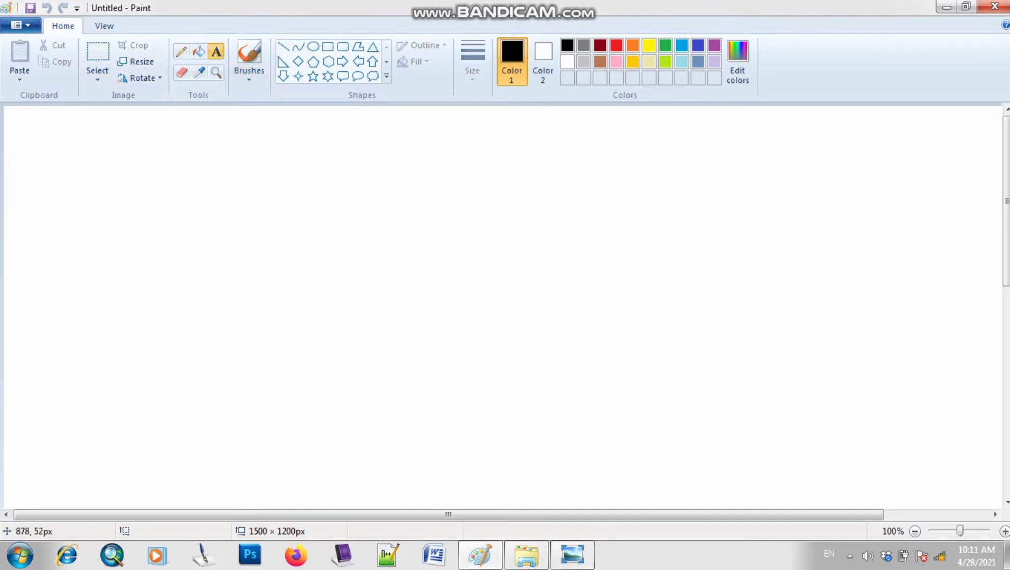
left_click_drag(653, 144, 939, 413)
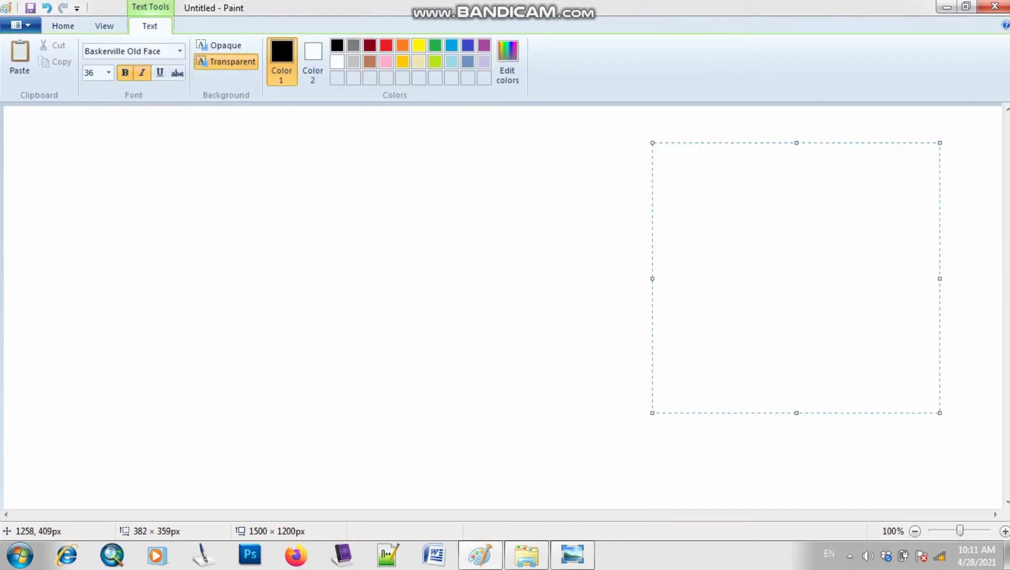
type("1.B")
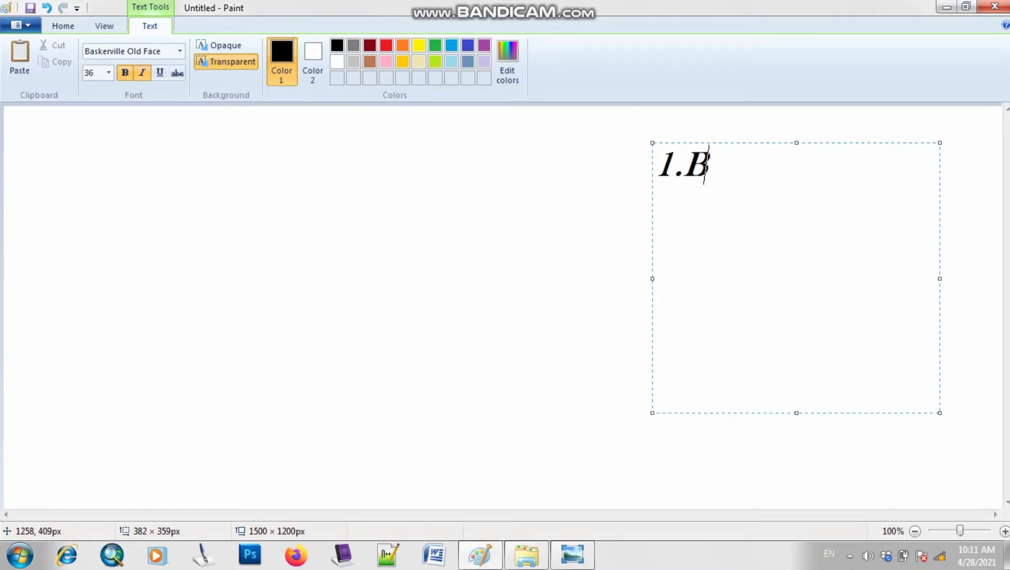
type("c-")
key("BackSpace")
key("BackSpace")
type("rush ")
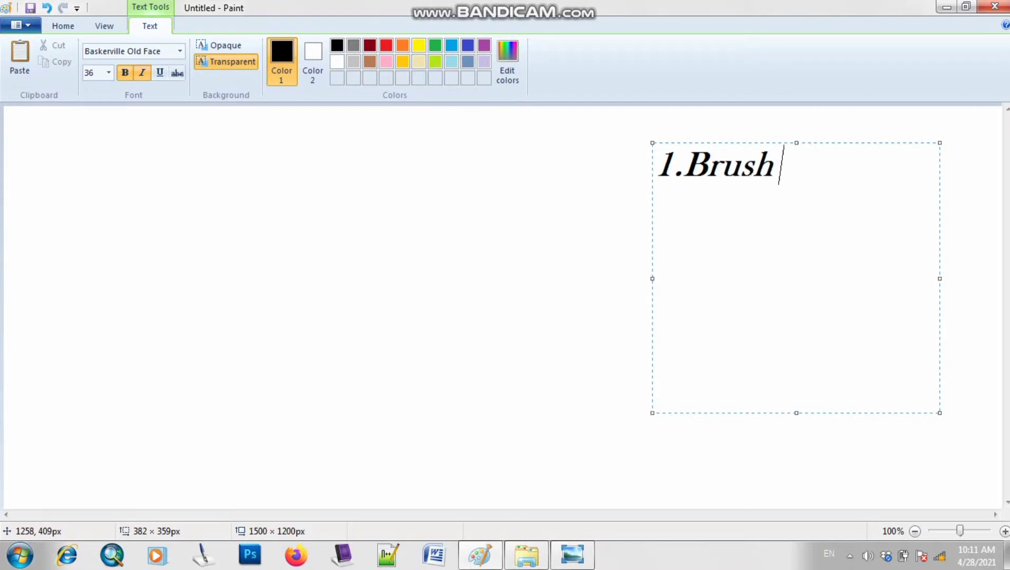
type("Tool")
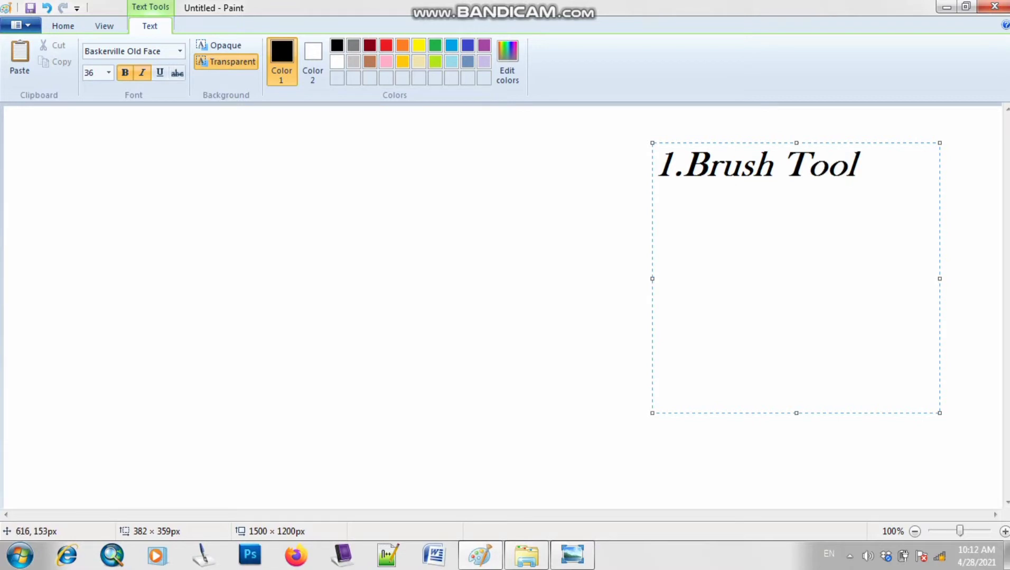
Handwrite "Com" in black with the basic Brush in the upper-left corner of the canvas
left_click(63, 26)
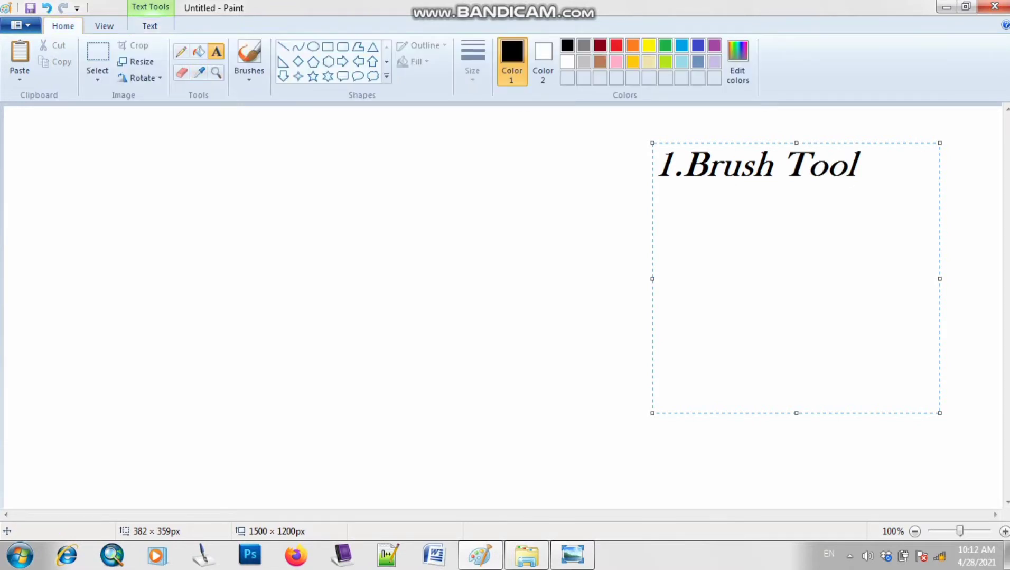
left_click(249, 70)
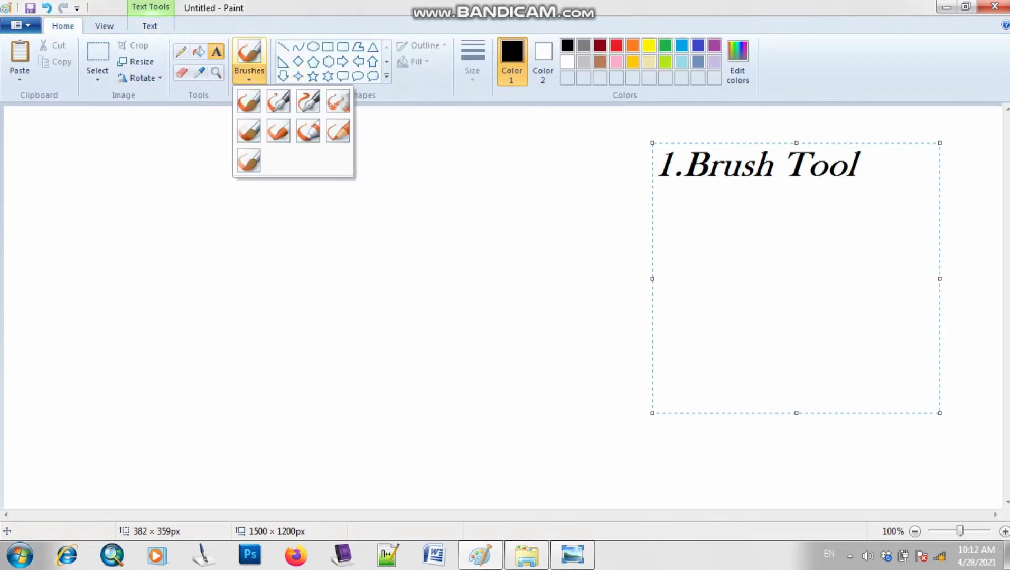
left_click(248, 100)
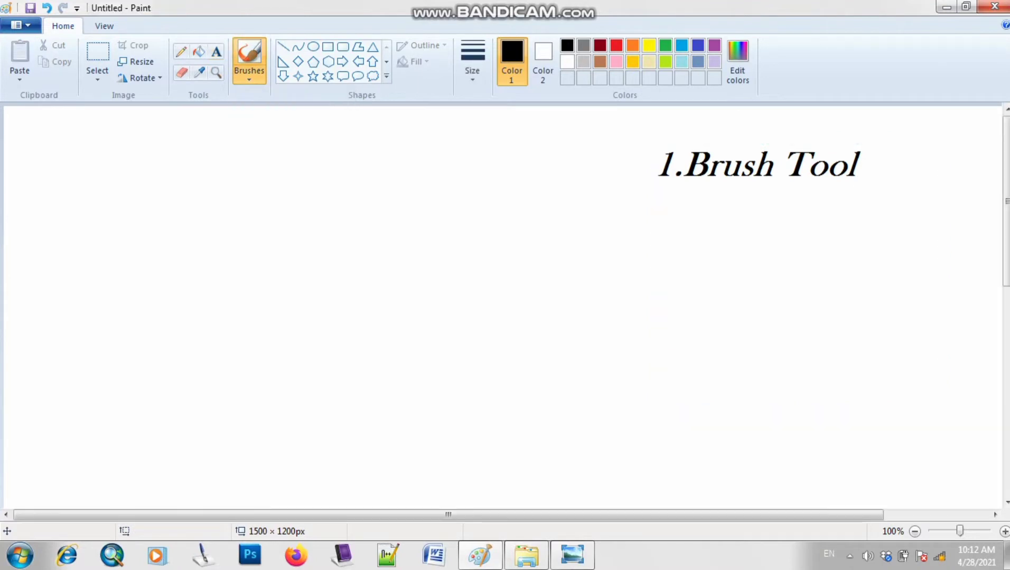
left_click(248, 71)
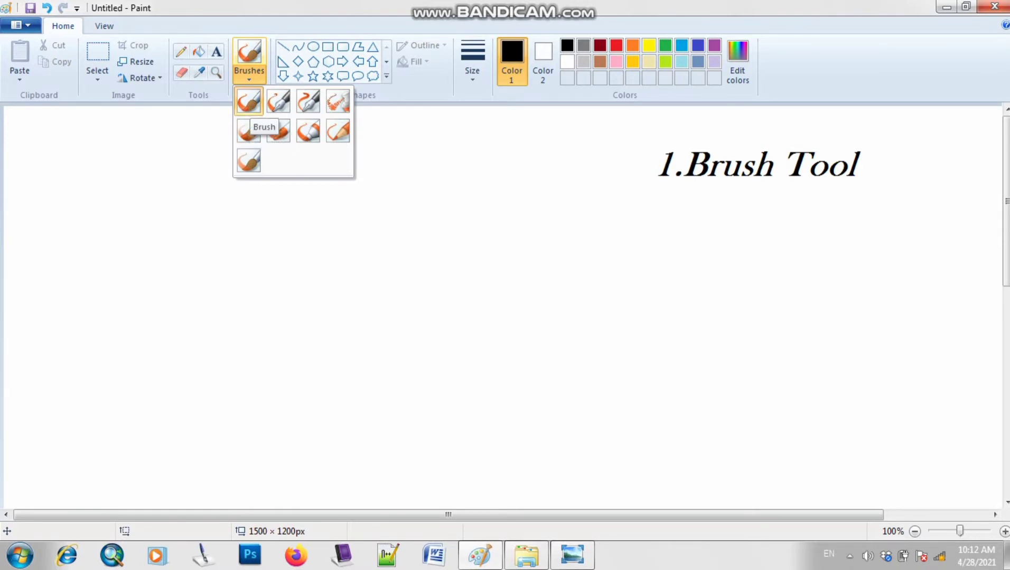
left_click(248, 102)
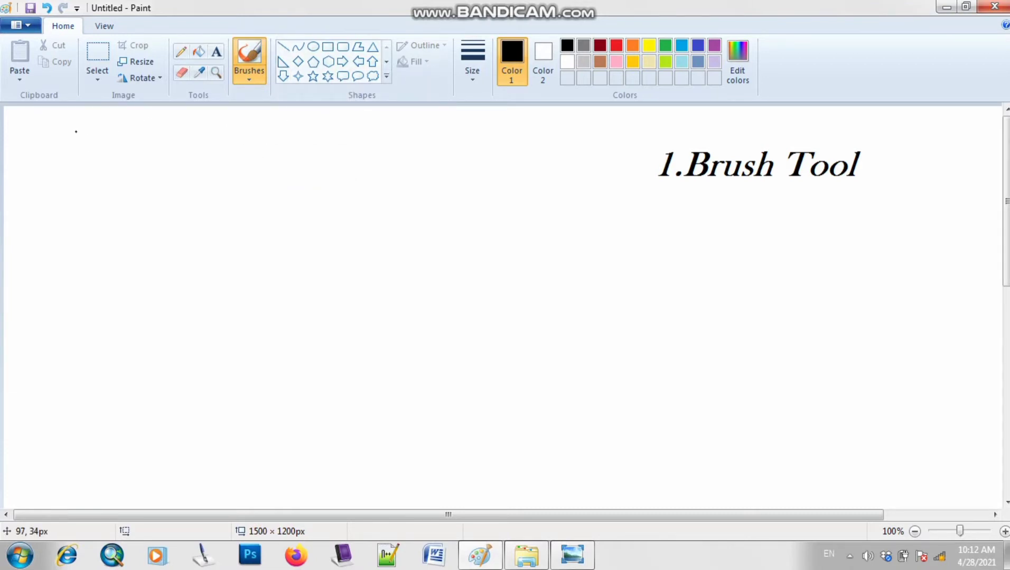
mouse_move(82, 129)
left_mouse_down()
mouse_move(73, 154)
mouse_move(102, 164)
mouse_move(118, 155)
mouse_move(99, 137)
mouse_move(131, 164)
mouse_move(129, 139)
mouse_move(148, 139)
mouse_move(151, 164)
mouse_move(153, 142)
mouse_move(151, 163)
mouse_move(159, 139)
mouse_move(168, 164)
left_mouse_up()
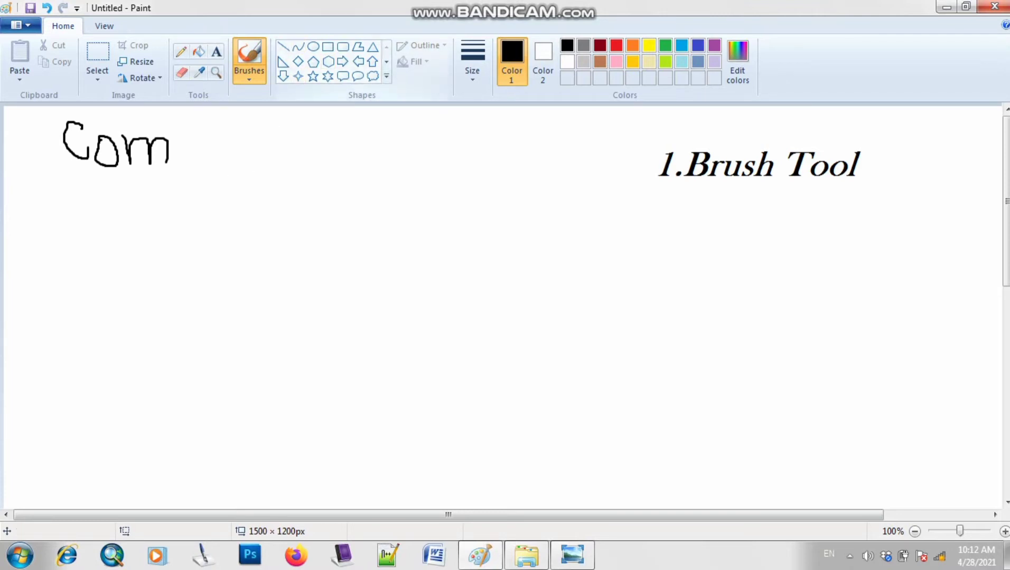
Try out the hexagon shape in the middle of the canvas, enlarged to about 326 × 357 px, and discard it
left_click(328, 61)
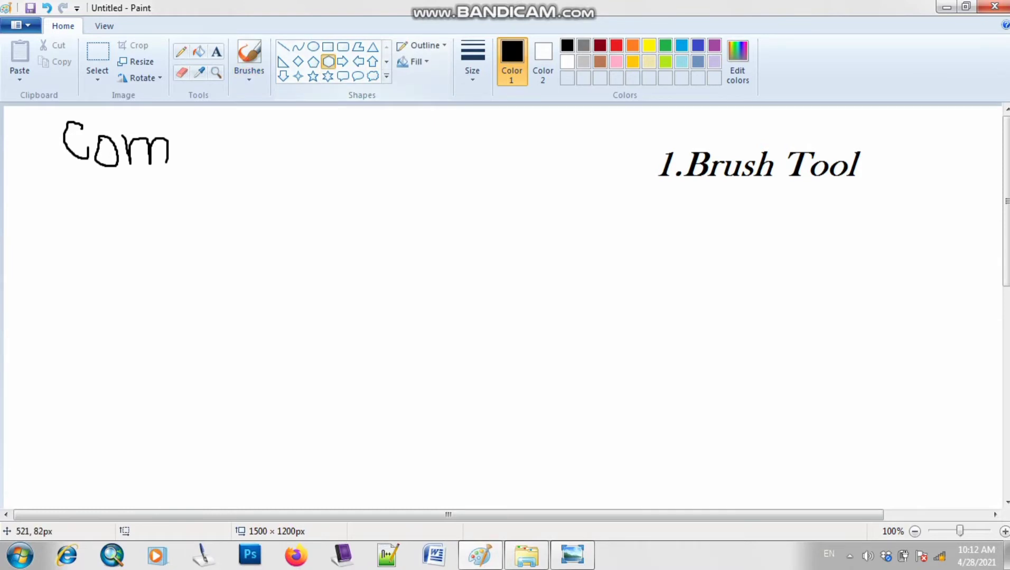
mouse_move(390, 166)
left_mouse_down()
mouse_move(501, 319)
mouse_move(522, 323)
left_mouse_up()
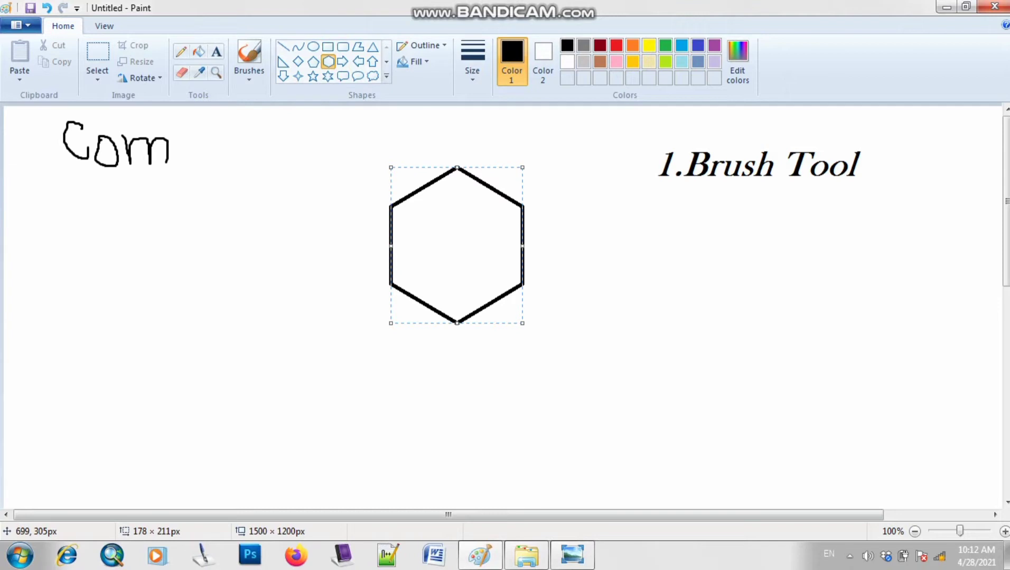
left_click_drag(523, 323, 632, 431)
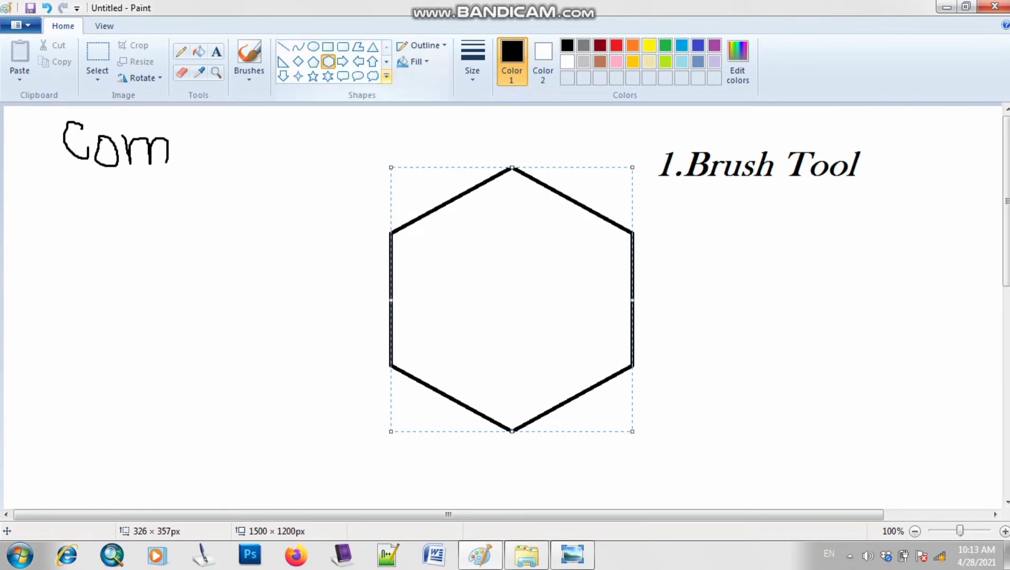
left_click(387, 77)
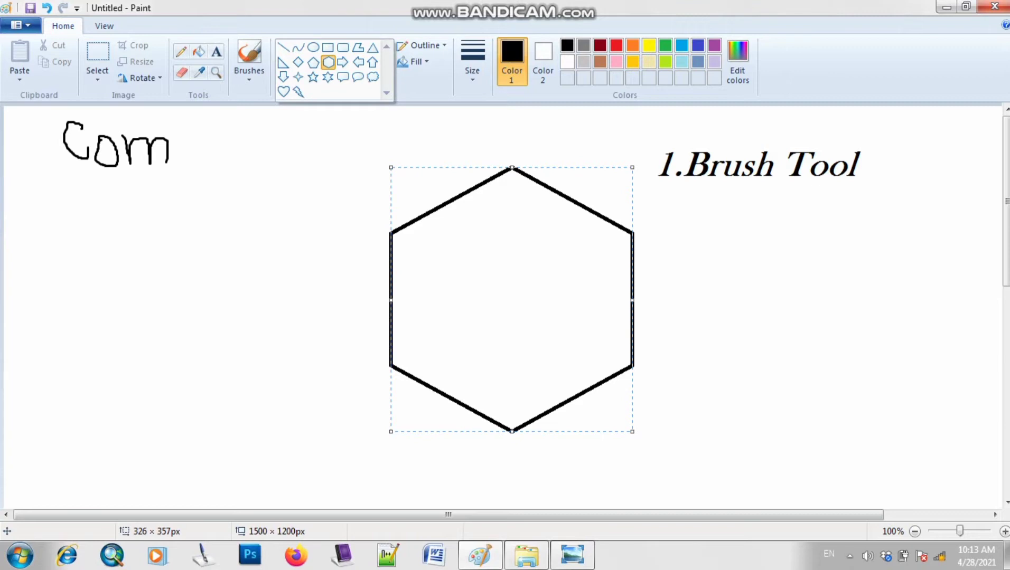
key("Escape")
key("Delete")
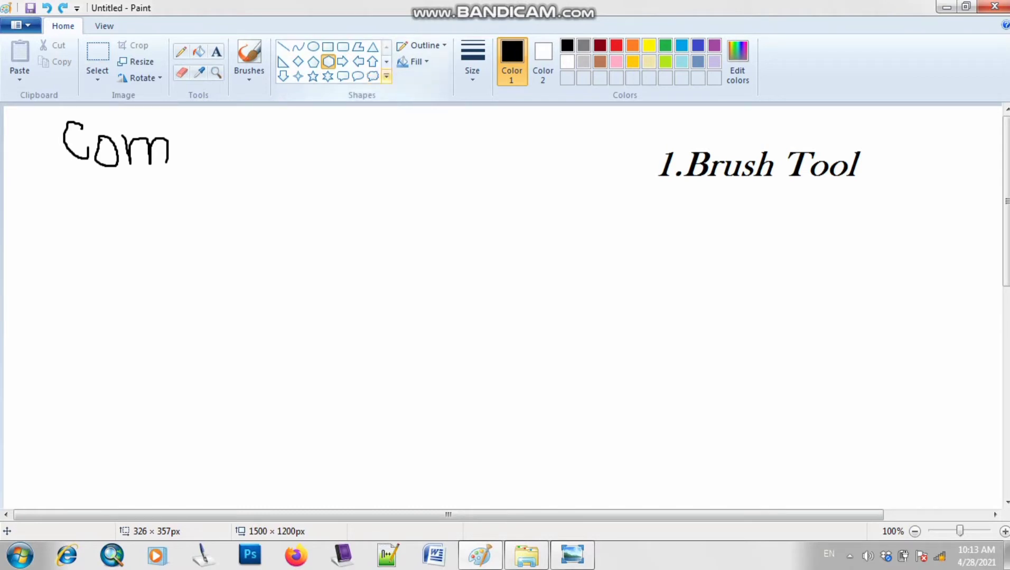
left_click(386, 76)
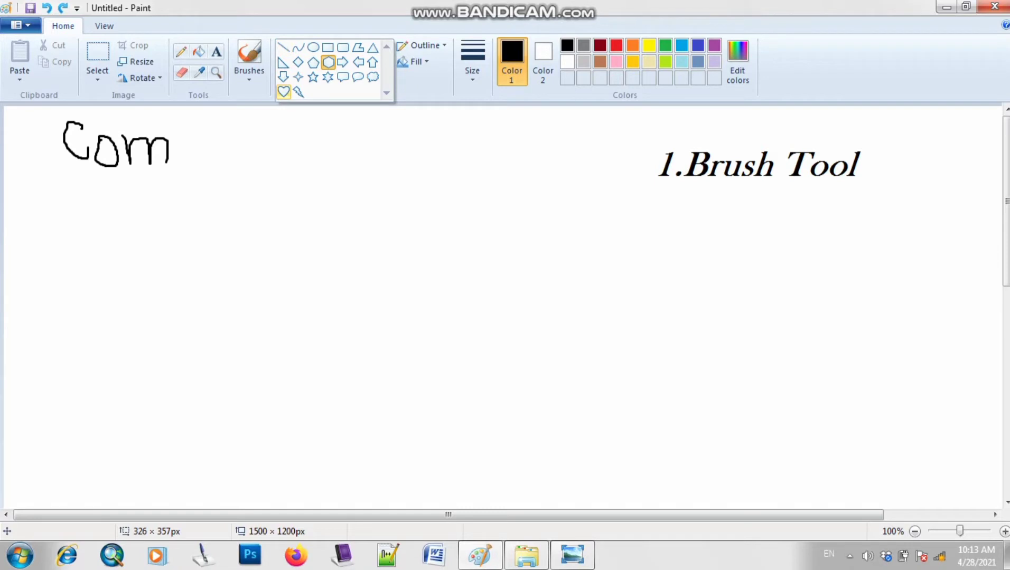
key("Escape")
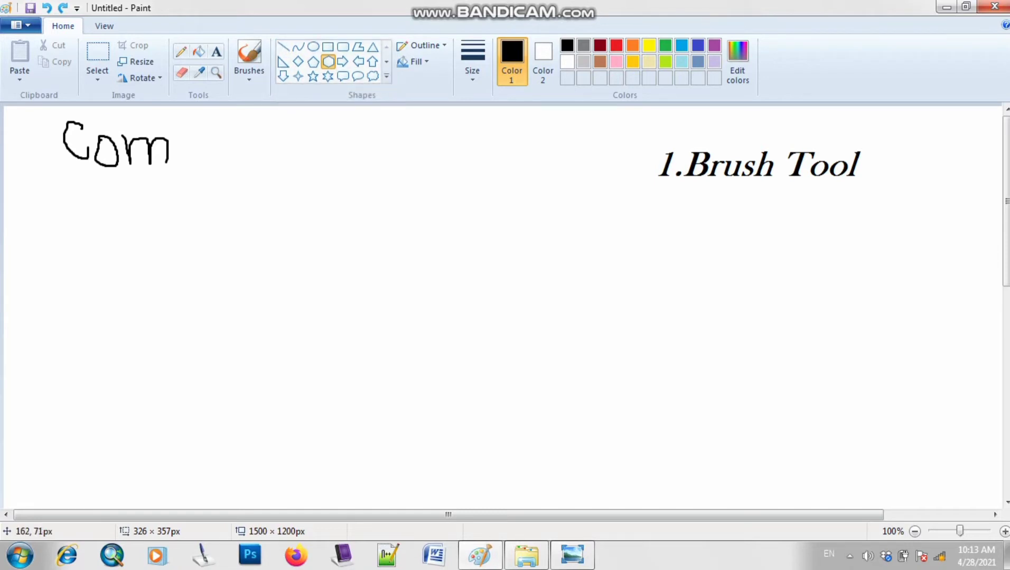
left_click_drag(277, 132, 275, 225)
key("ctrl+z")
Paint a short curved black stroke with the basic Brush just below and beyond the handwritten "Com"
left_click(249, 74)
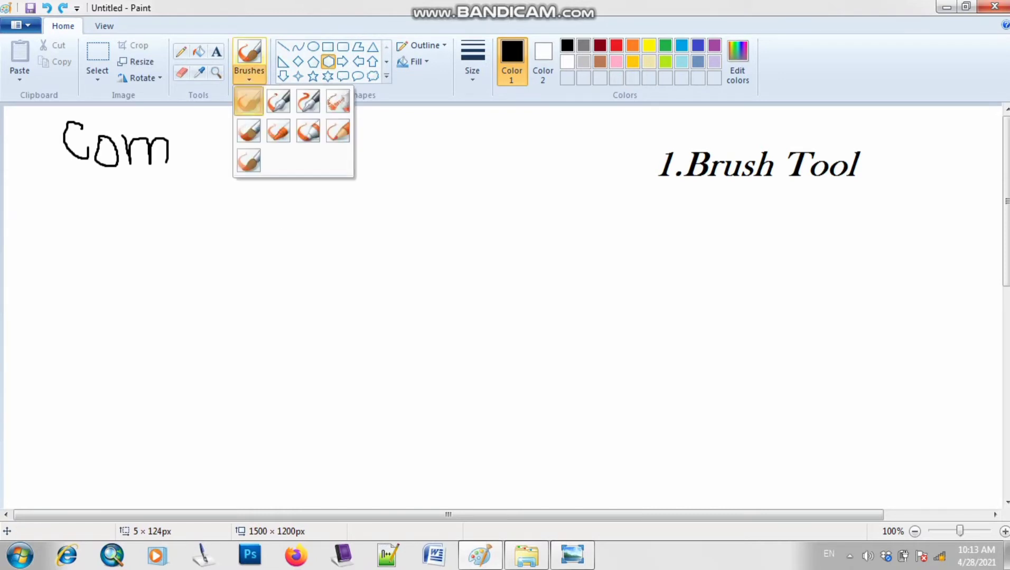
left_click(248, 100)
mouse_move(258, 164)
left_mouse_down()
mouse_move(264, 211)
mouse_move(250, 231)
left_mouse_up()
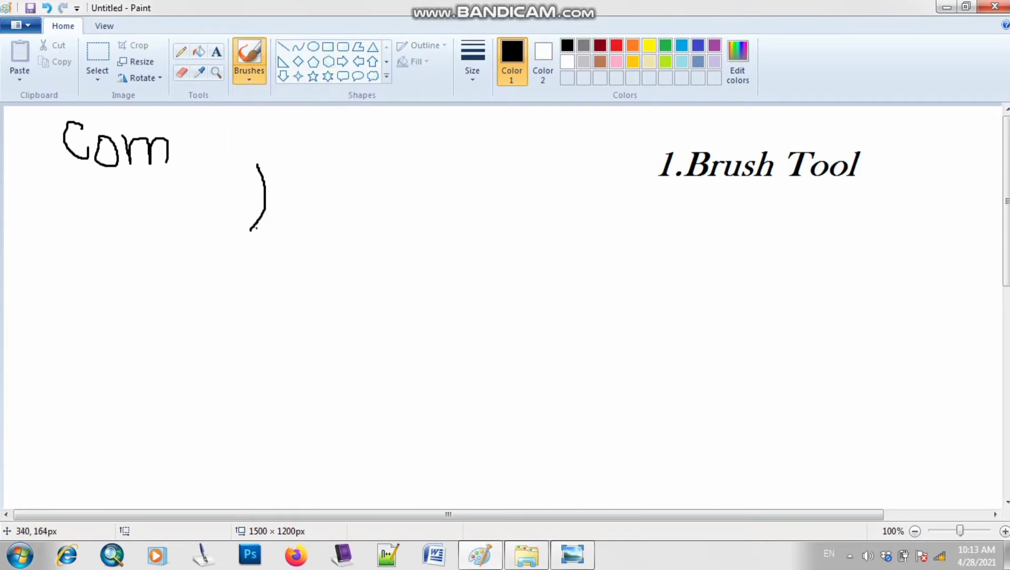
Complete the curved stroke into a tree with a flared trunk and scalloped crown, using the basic black Brush
mouse_move(299, 170)
left_mouse_down()
mouse_move(293, 199)
mouse_move(311, 226)
mouse_move(252, 231)
left_mouse_up()
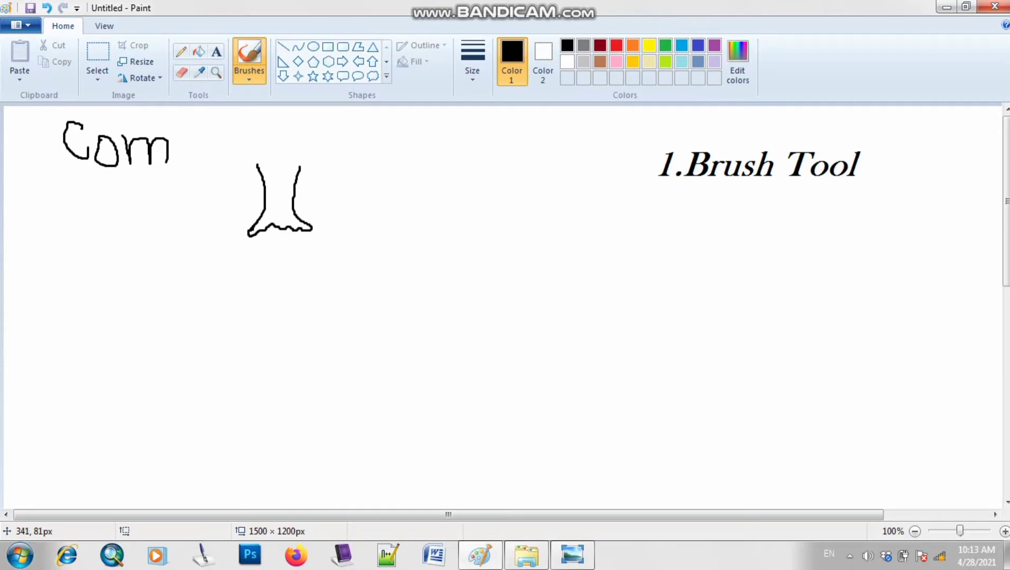
mouse_move(257, 166)
left_mouse_down()
mouse_move(272, 119)
mouse_move(315, 136)
mouse_move(309, 170)
mouse_move(293, 149)
mouse_move(271, 147)
mouse_move(258, 163)
left_mouse_up()
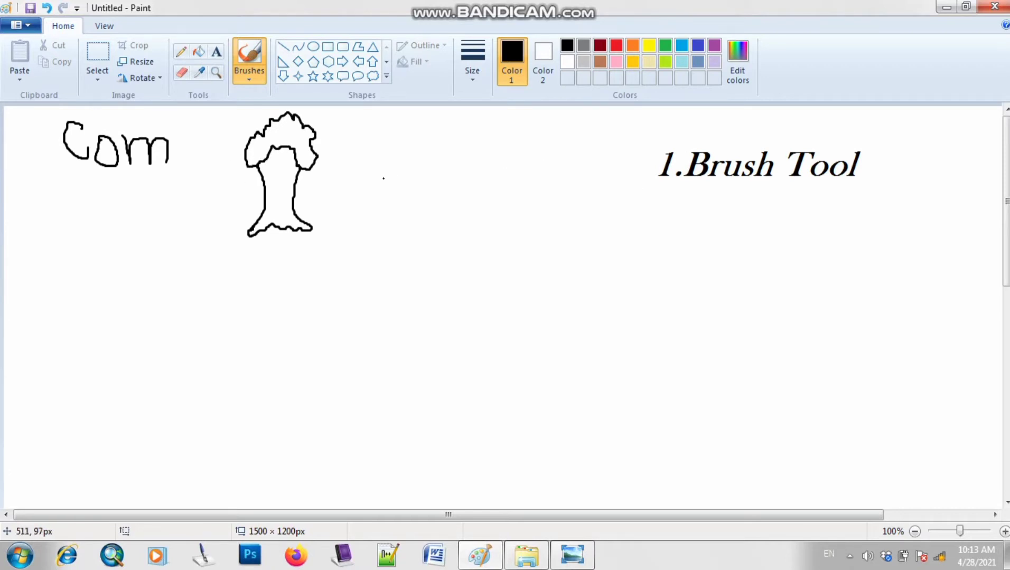
left_click(249, 77)
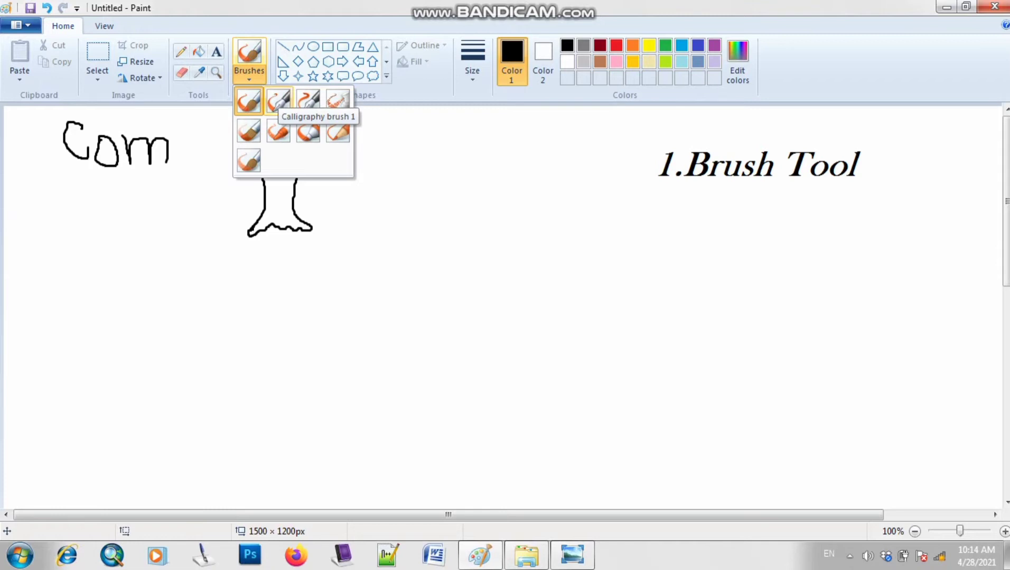
left_click(866, 183)
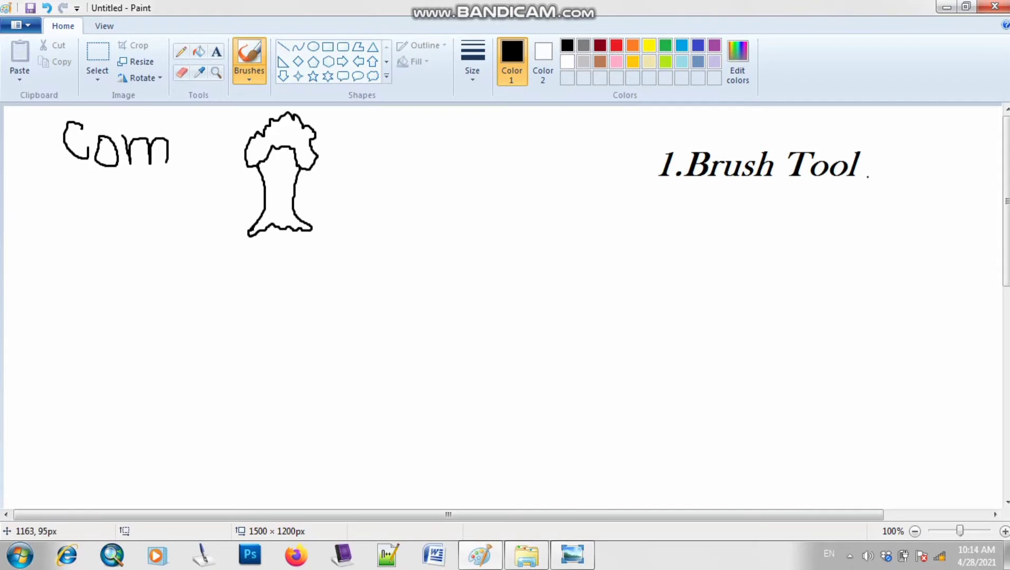
Add the text "2. Calligraphy-1" in a text box about 390 × 118 px directly below "1.Brush Tool"
left_click(216, 52)
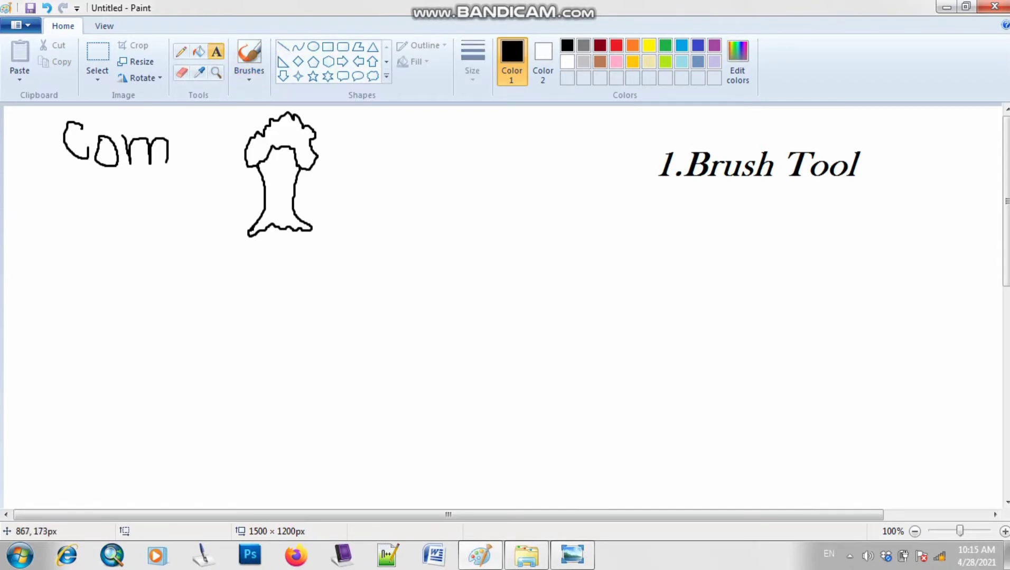
mouse_move(649, 221)
left_mouse_down()
mouse_move(667, 253)
mouse_move(898, 301)
left_mouse_up()
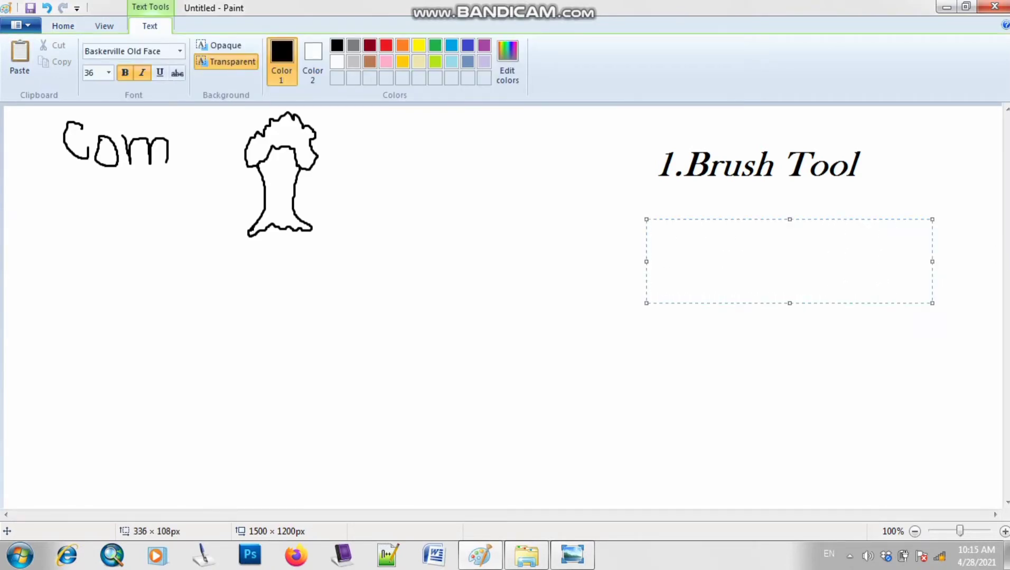
left_click_drag(767, 220, 776, 186)
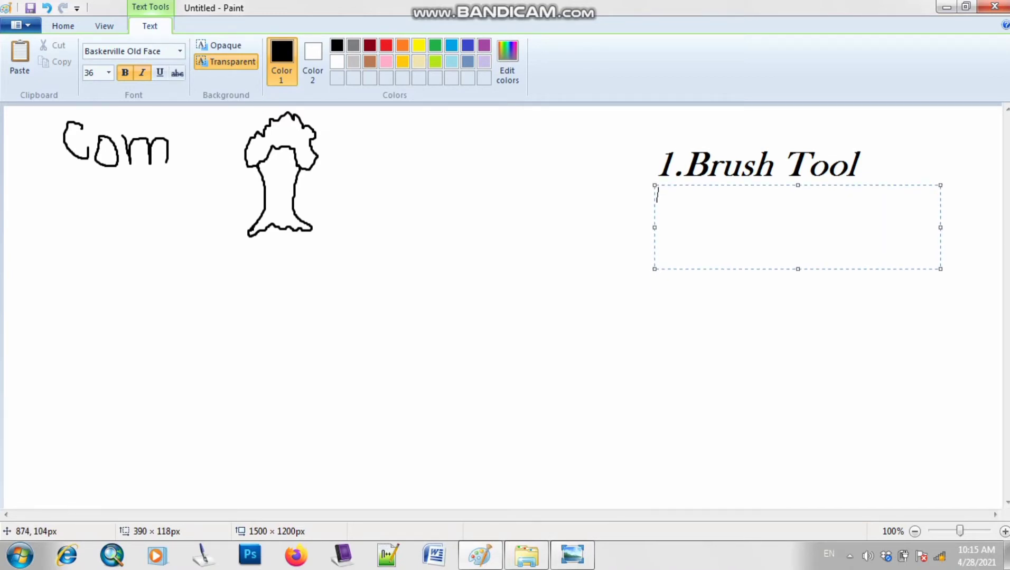
type("2.")
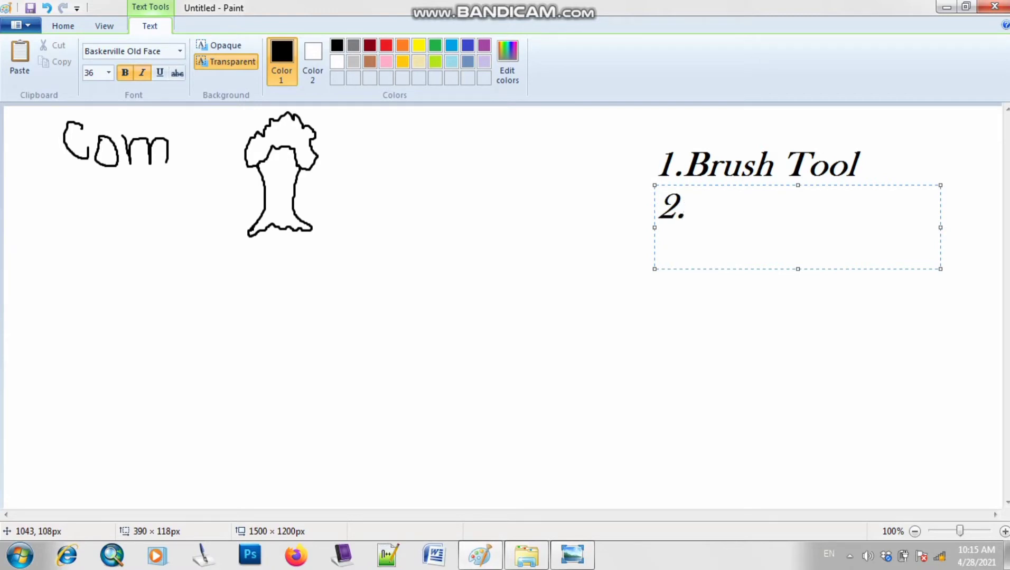
type(" Ca")
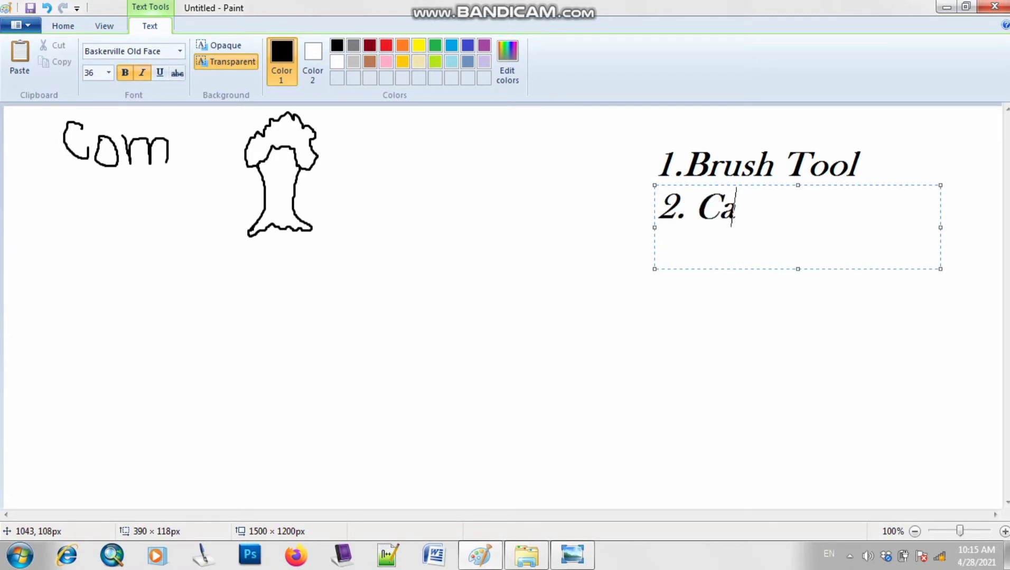
type("lligra")
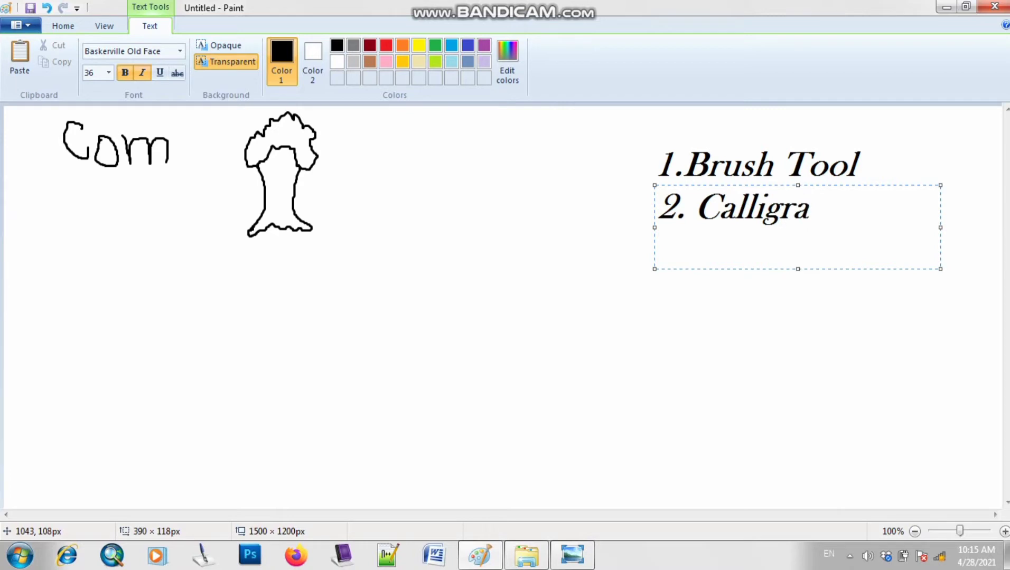
type("phy1")
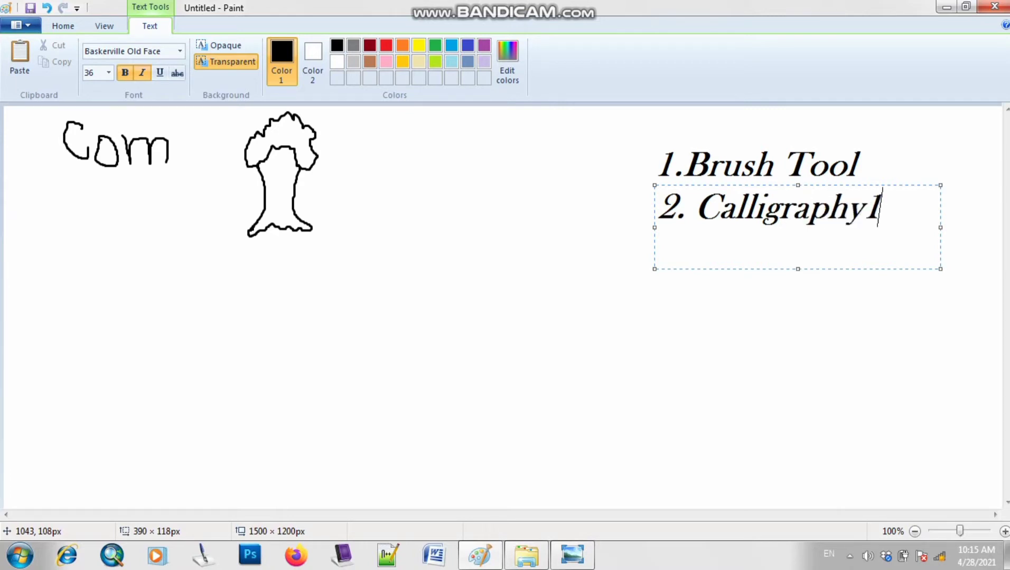
key("BackSpace")
type("-1")
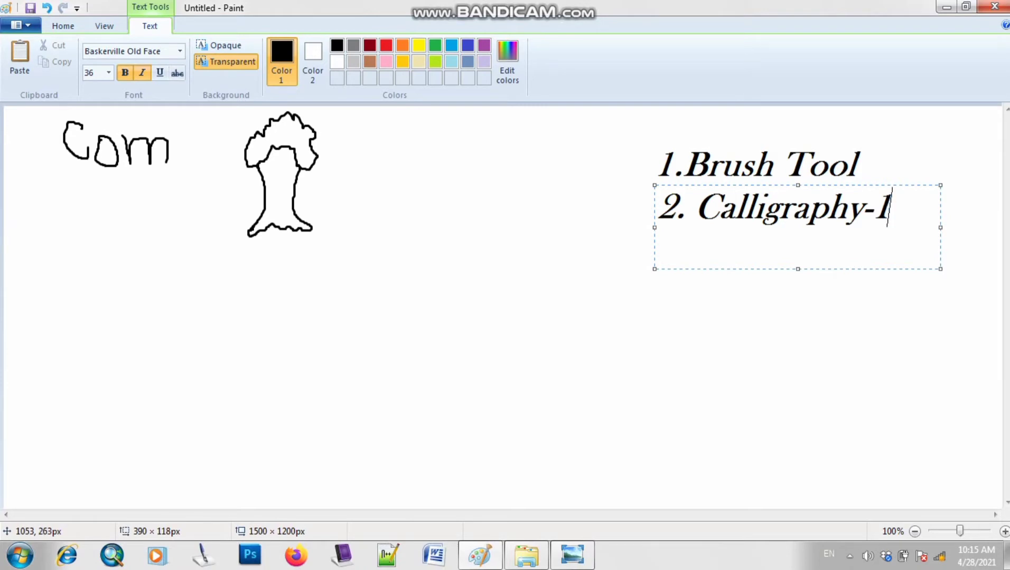
left_click(561, 252)
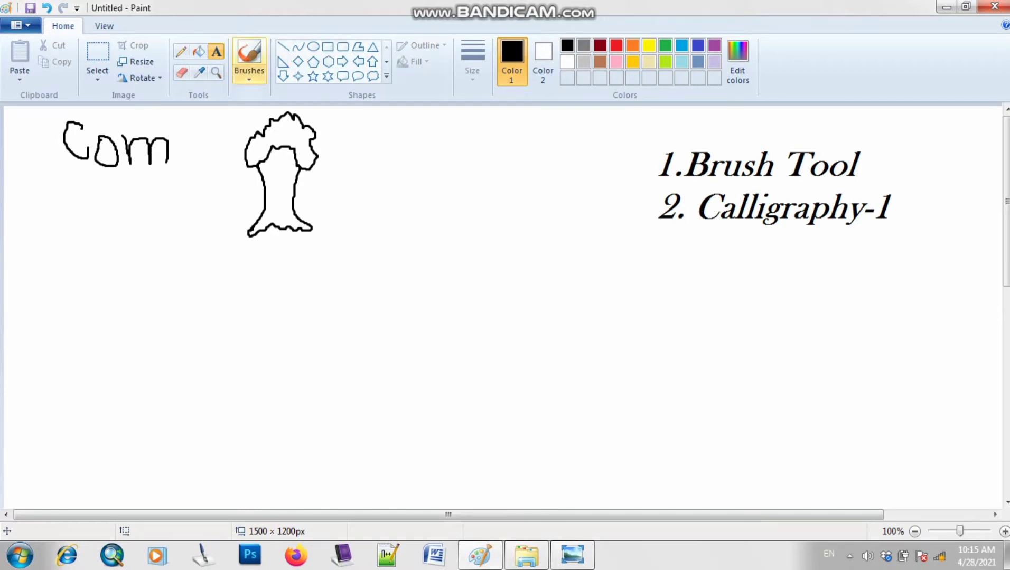
Handwrite "Car" in black with Calligraphy brush 1 below the handwritten "Com"
left_click(249, 66)
left_click(278, 101)
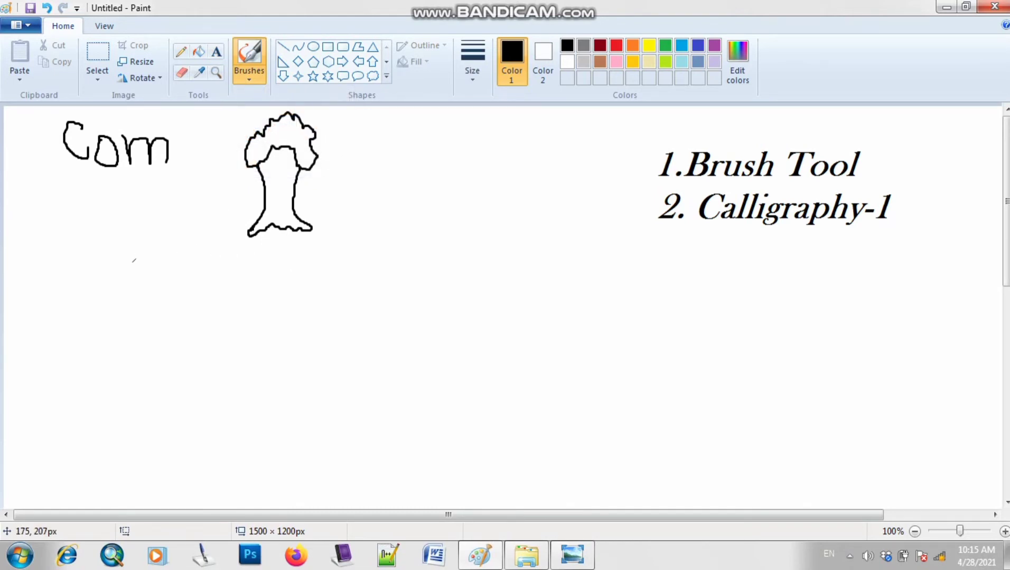
mouse_move(134, 259)
left_mouse_down()
mouse_move(101, 283)
mouse_move(124, 302)
mouse_move(134, 289)
left_mouse_up()
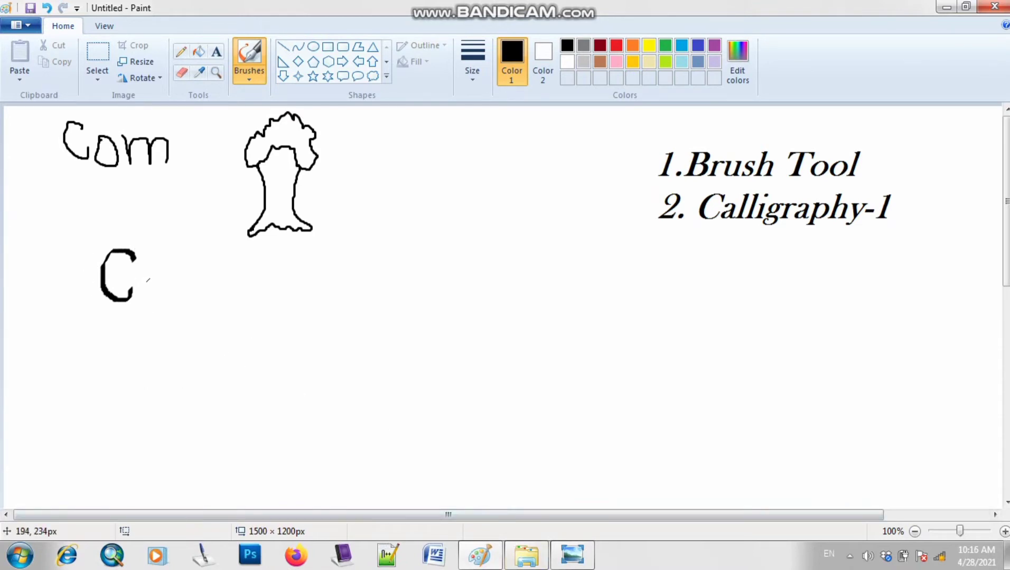
mouse_move(168, 281)
left_mouse_down()
mouse_move(152, 279)
mouse_move(159, 306)
mouse_move(168, 286)
mouse_move(171, 308)
mouse_move(177, 297)
mouse_move(195, 313)
mouse_move(196, 287)
mouse_move(211, 285)
left_mouse_up()
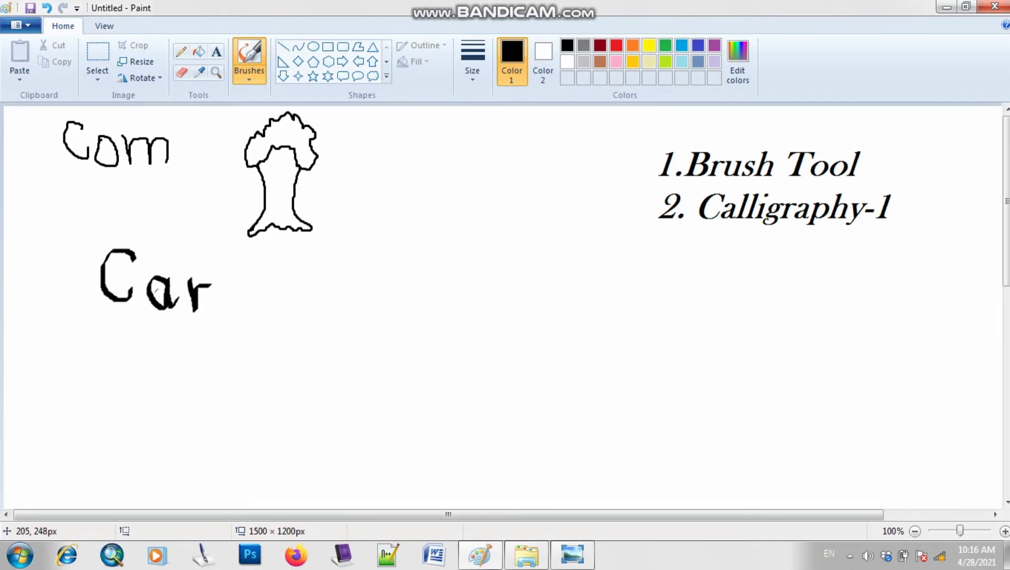
Add the text "3. Calligraphy-2" in a text box about 390 × 119 px directly below "2. Calligraphy-1"
left_click(249, 74)
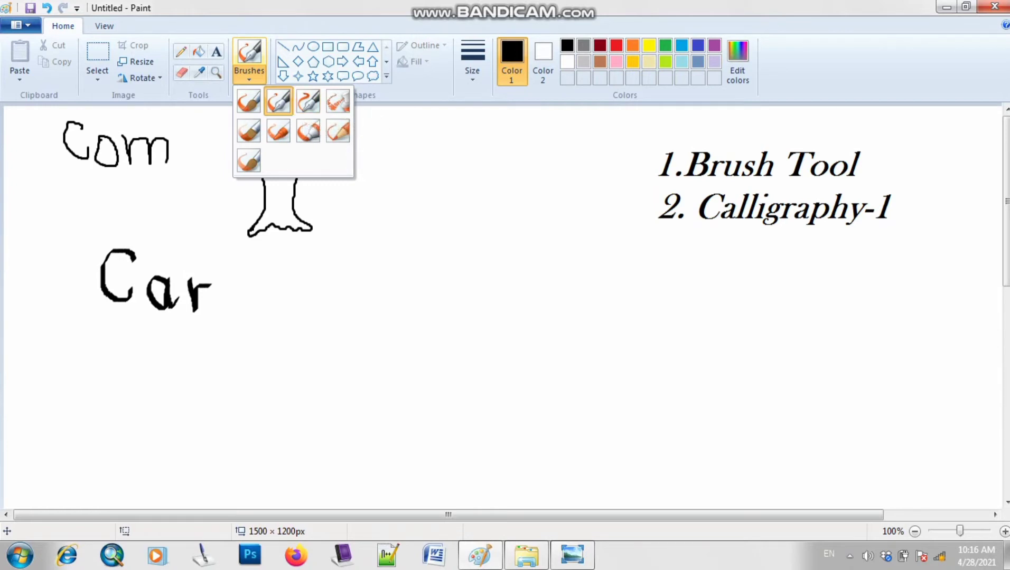
left_click(216, 51)
left_click_drag(656, 230, 950, 321)
type("3.")
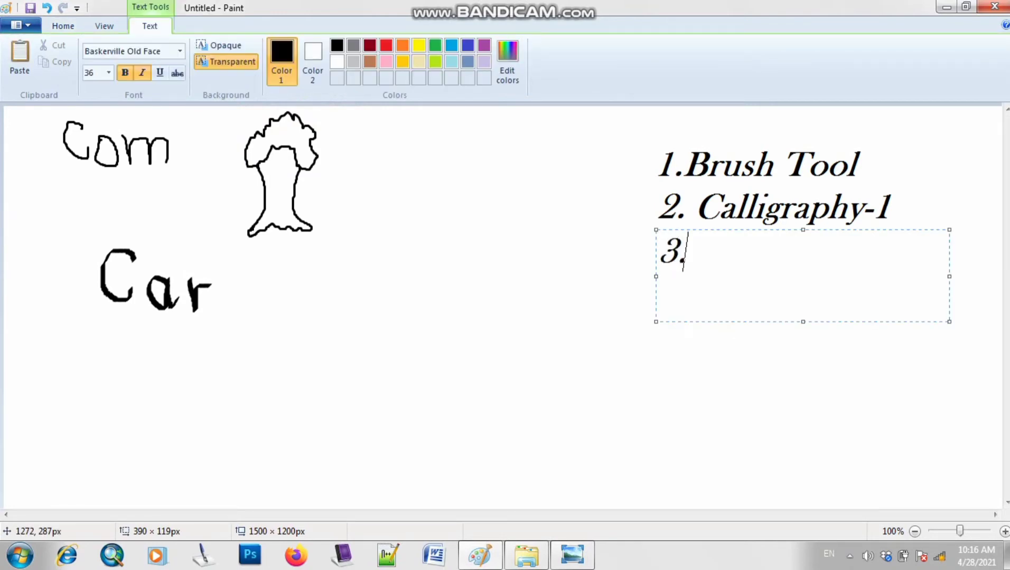
type(" Call")
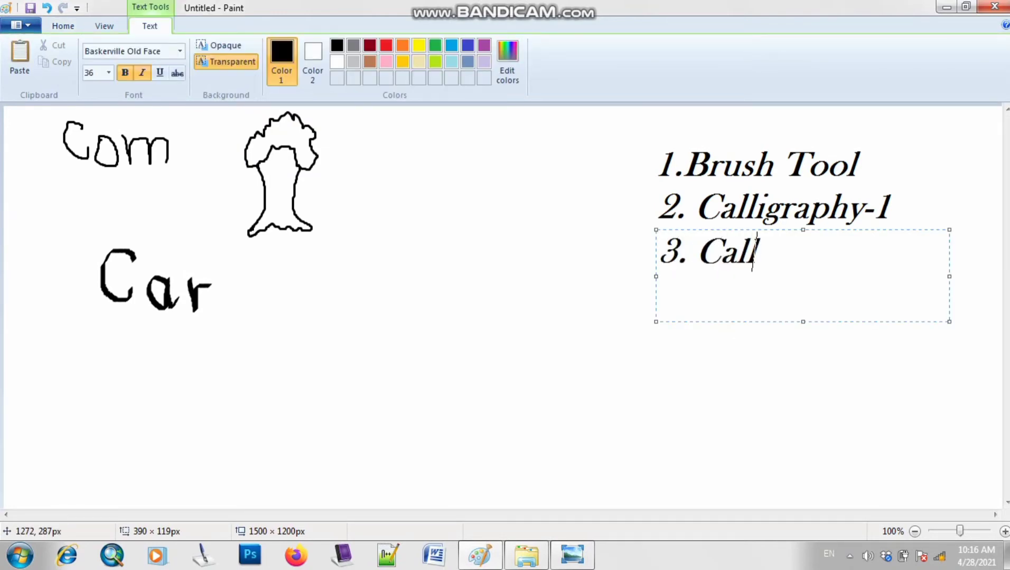
type("igera")
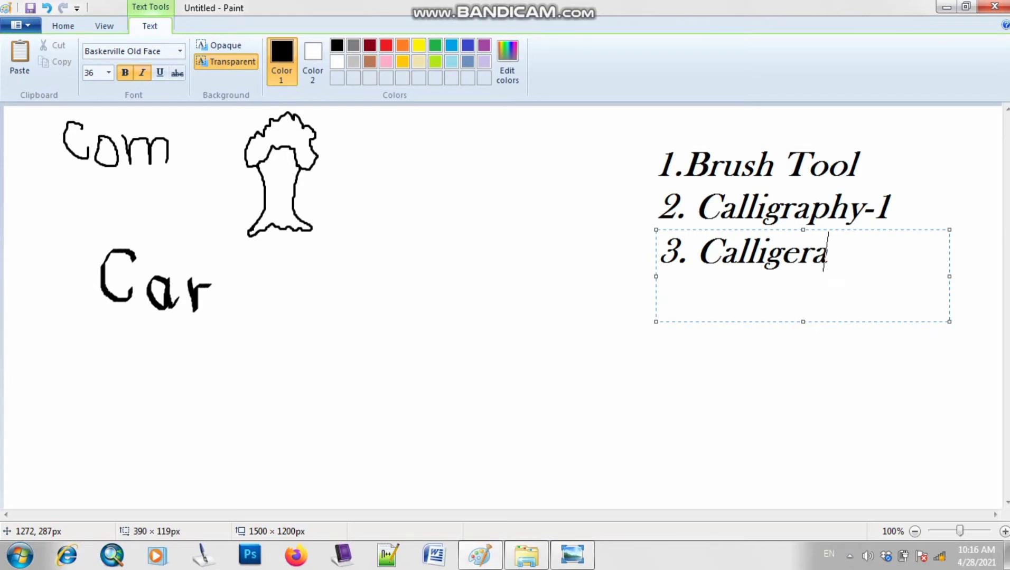
key("BackSpace")
key("BackSpace")
key("BackSpace")
type("raphy-2")
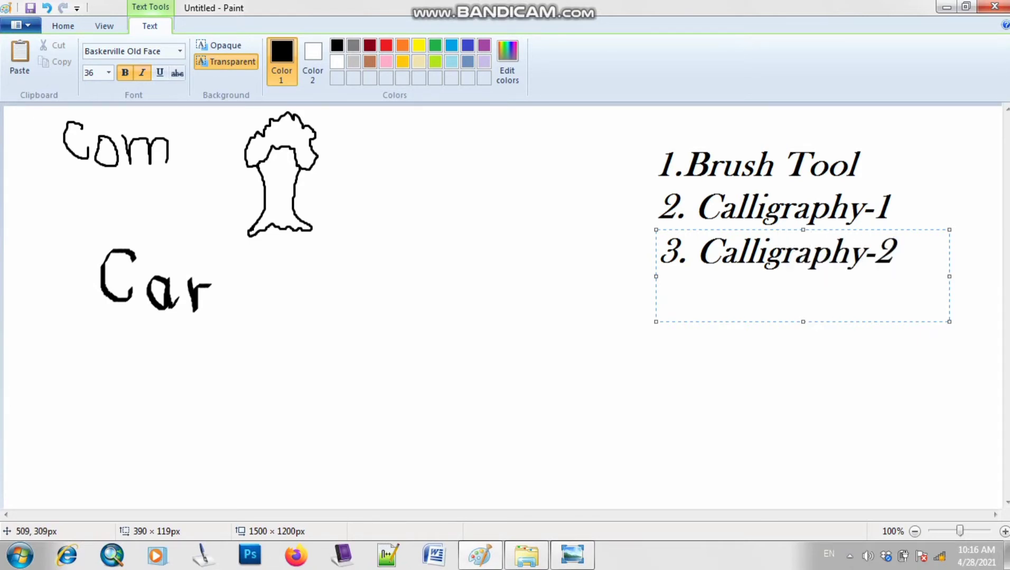
left_click(480, 265)
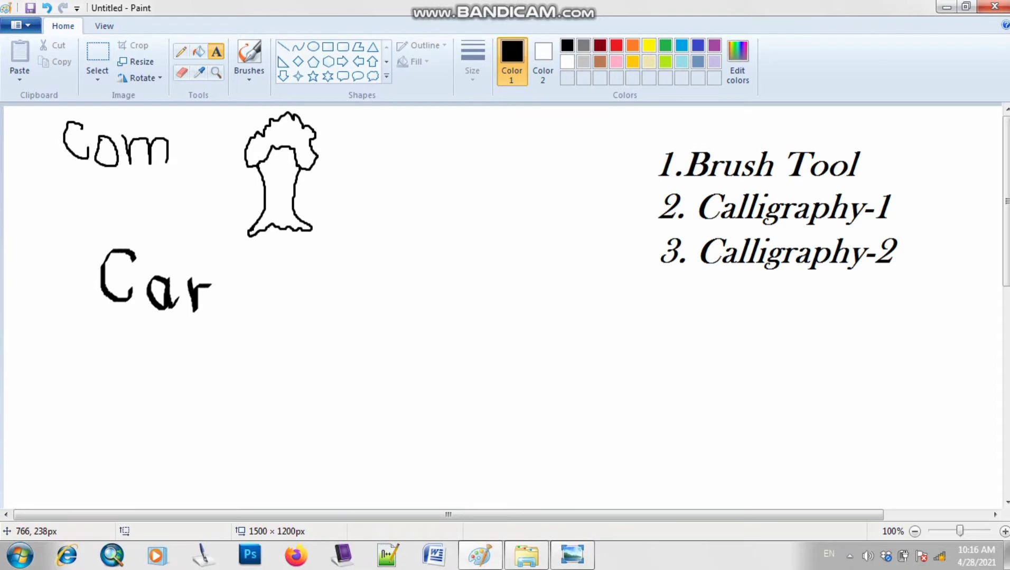
With Calligraphy brush 2, paint a slash and a second "Car" beside the first one, and underline both words
left_click(249, 78)
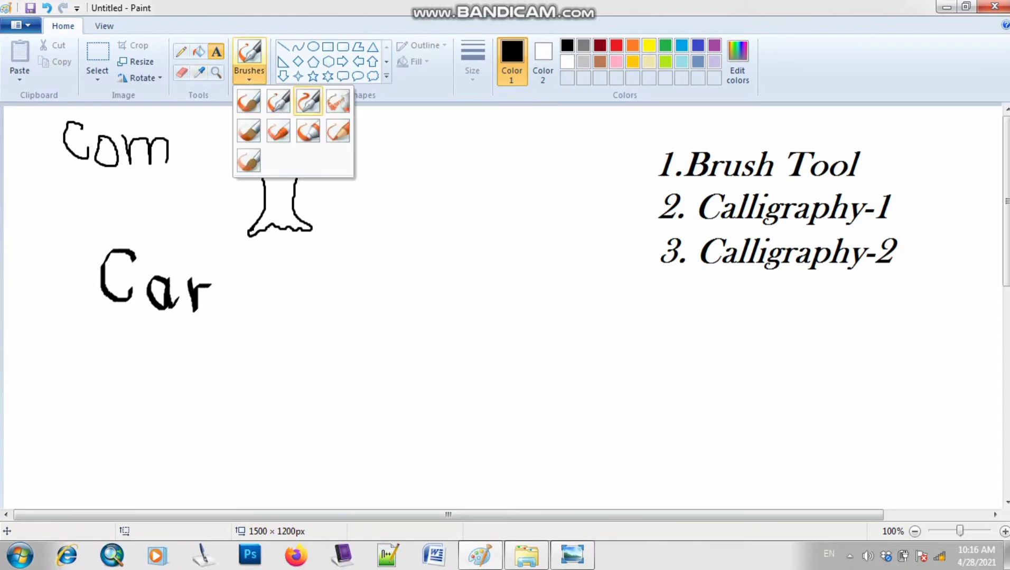
left_click(308, 101)
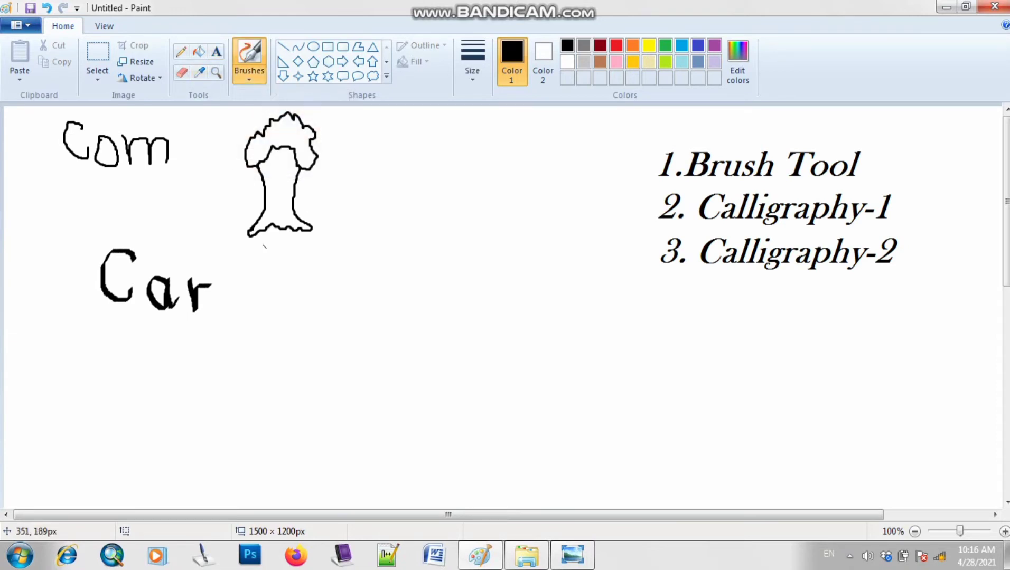
left_click_drag(266, 246, 233, 333)
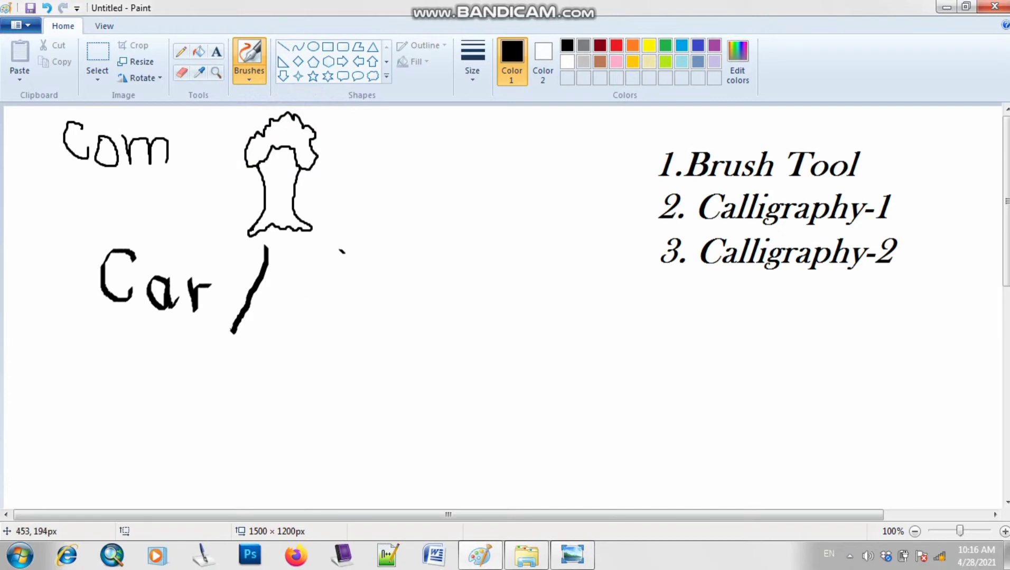
mouse_move(342, 252)
left_mouse_down()
mouse_move(311, 293)
mouse_move(330, 299)
mouse_move(331, 288)
left_mouse_up()
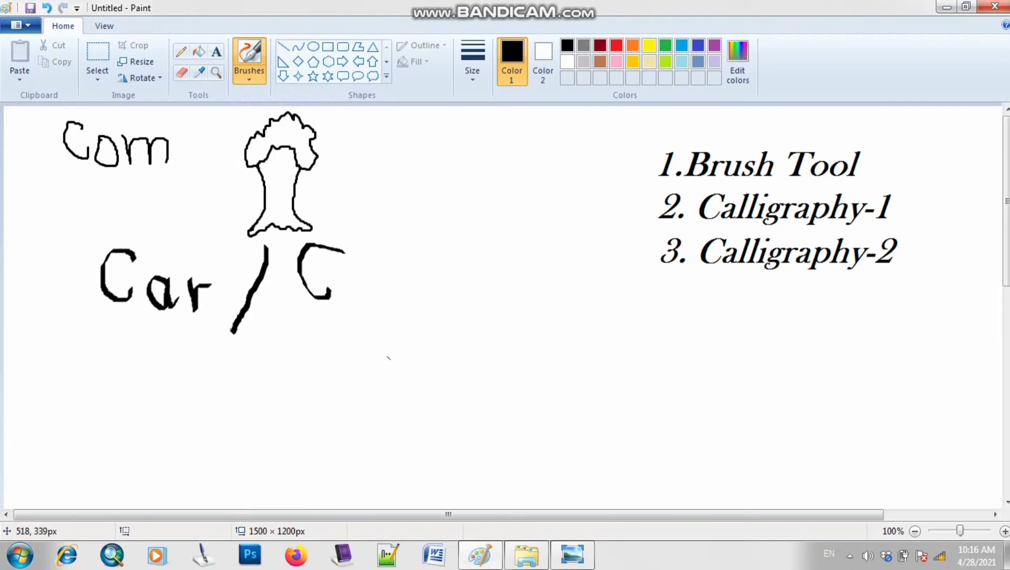
key("ctrl+z")
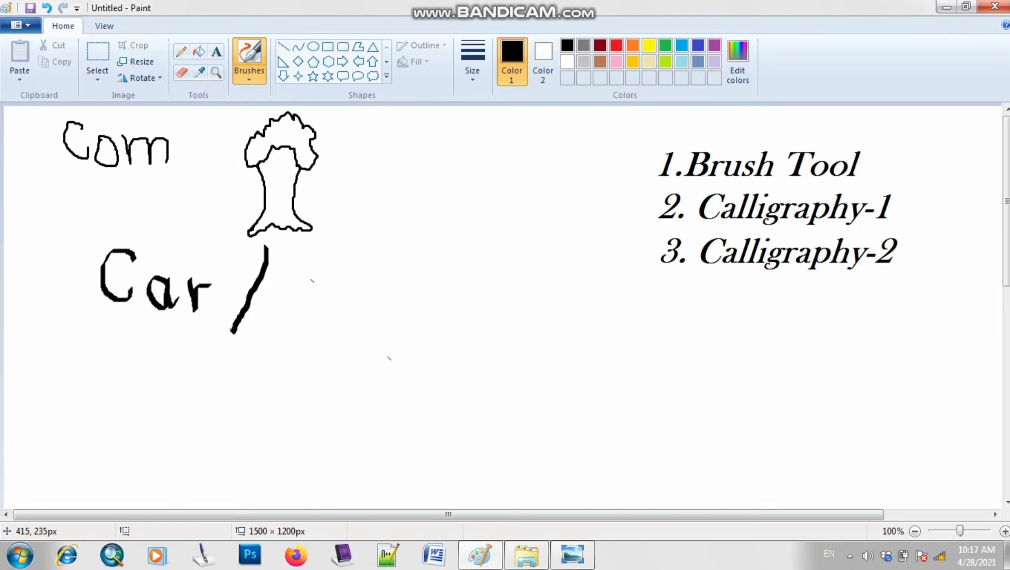
mouse_move(324, 262)
left_mouse_down()
mouse_move(303, 287)
mouse_move(313, 302)
mouse_move(329, 307)
mouse_move(332, 292)
mouse_move(356, 293)
mouse_move(370, 314)
mouse_move(375, 286)
mouse_move(356, 283)
mouse_move(394, 323)
left_mouse_up()
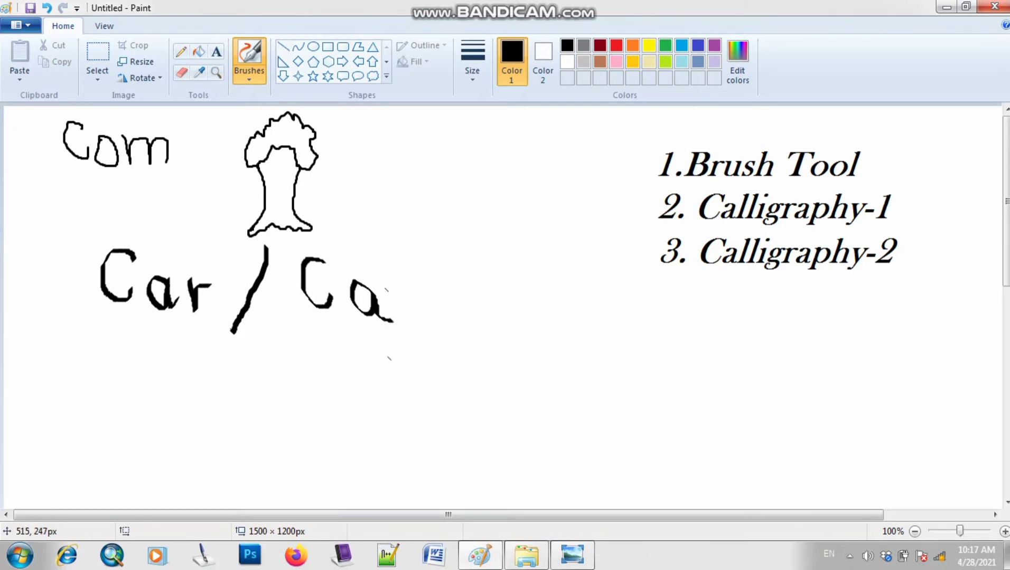
mouse_move(389, 286)
left_mouse_down()
mouse_move(394, 320)
mouse_move(413, 288)
left_mouse_up()
left_click_drag(90, 326, 194, 334)
left_click_drag(285, 328, 402, 353)
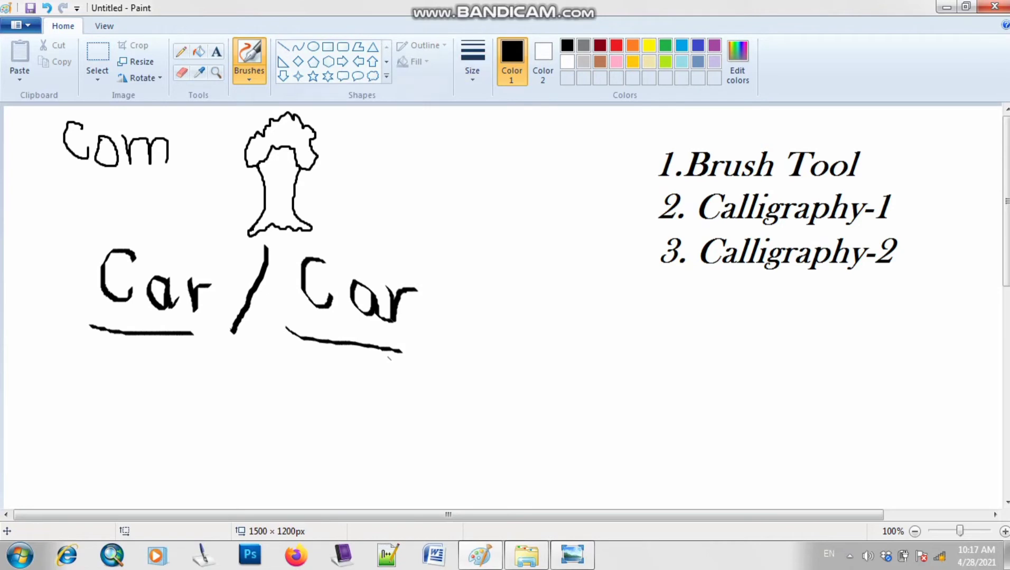
Delete a rectangular selection of about 540 × 373 px covering the handwritten words and the tree
left_click(249, 61)
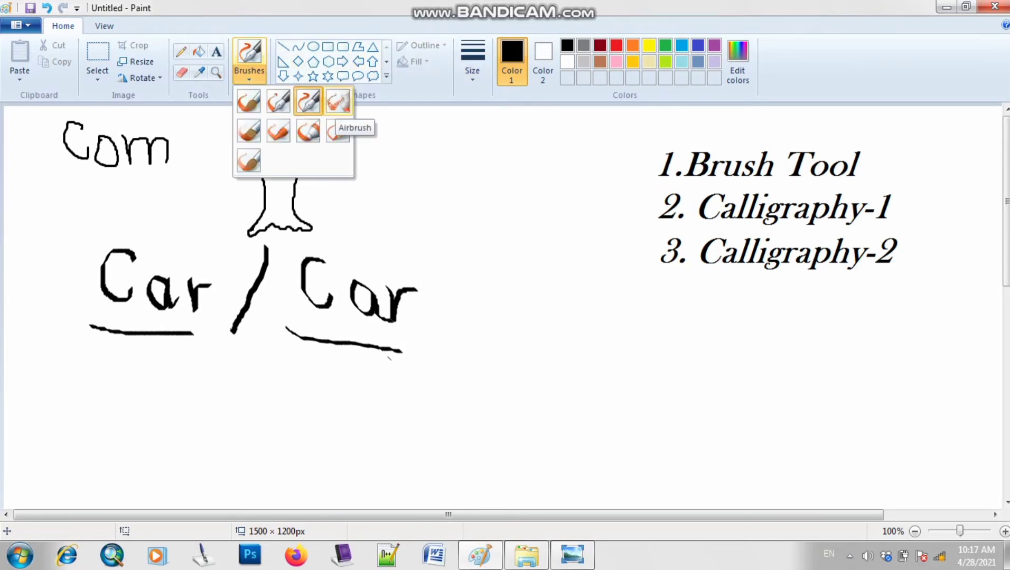
left_click(338, 102)
left_click(182, 72)
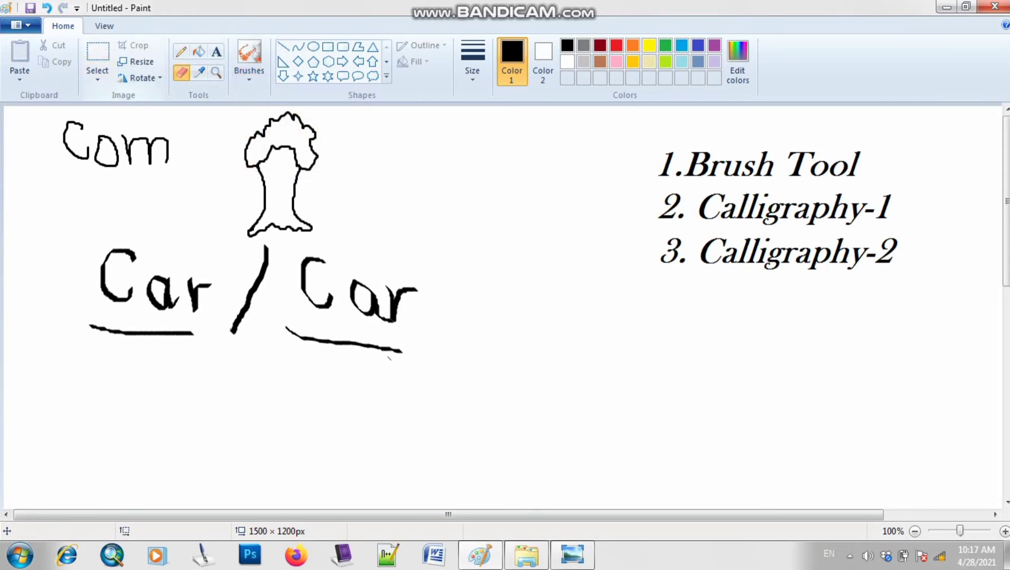
left_click(97, 79)
left_click(146, 111)
left_click_drag(35, 116, 435, 392)
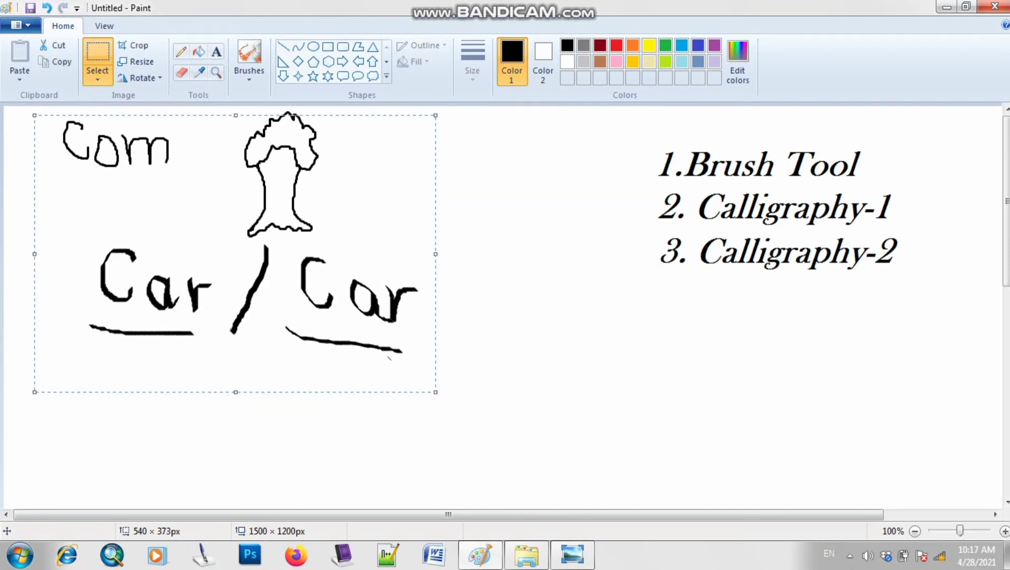
key("Delete")
Scatter black Airbrush dots across the cleared area beside the numbered list of brush names
left_click(248, 76)
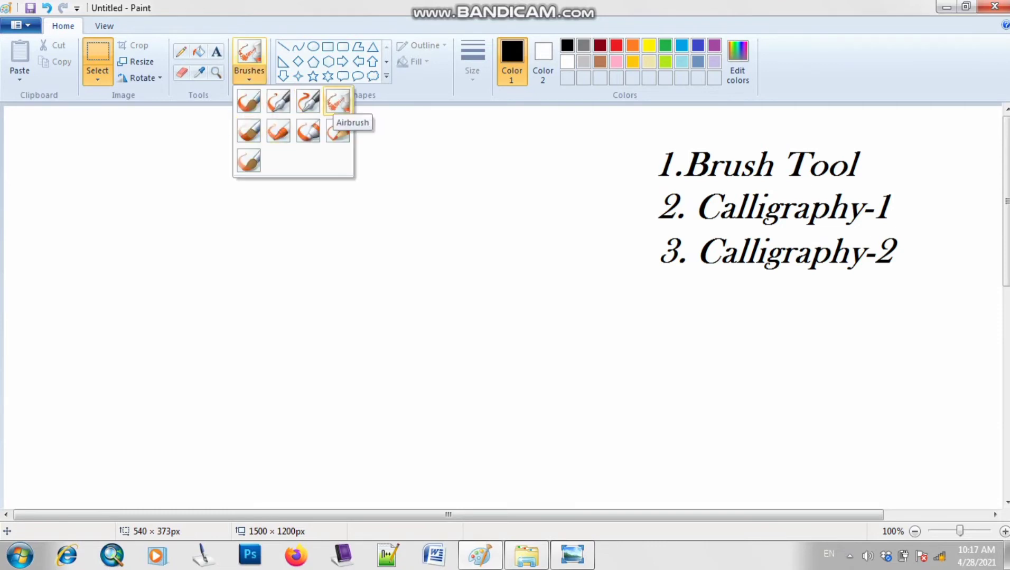
left_click(338, 101)
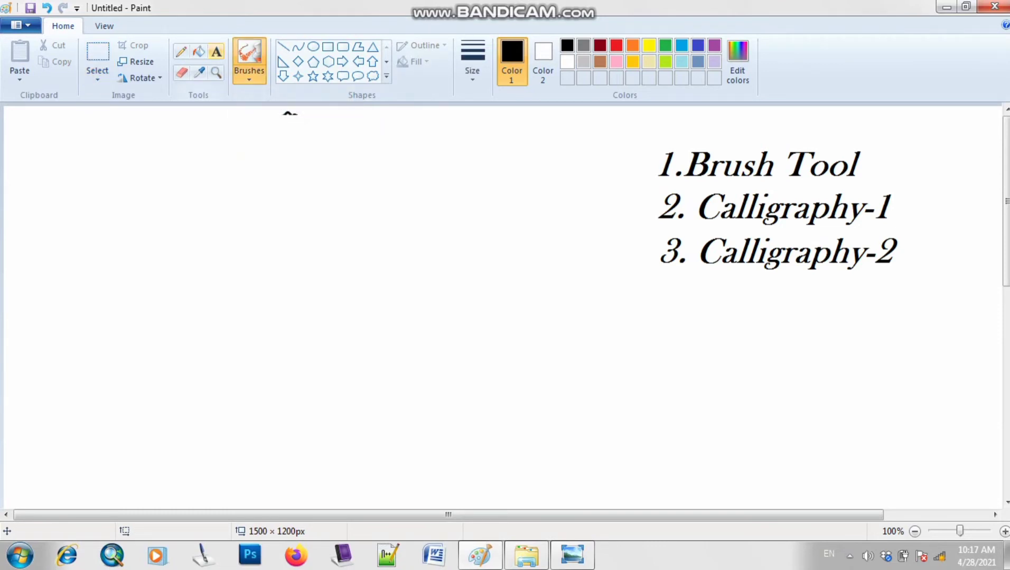
left_click(106, 196)
left_click(132, 216)
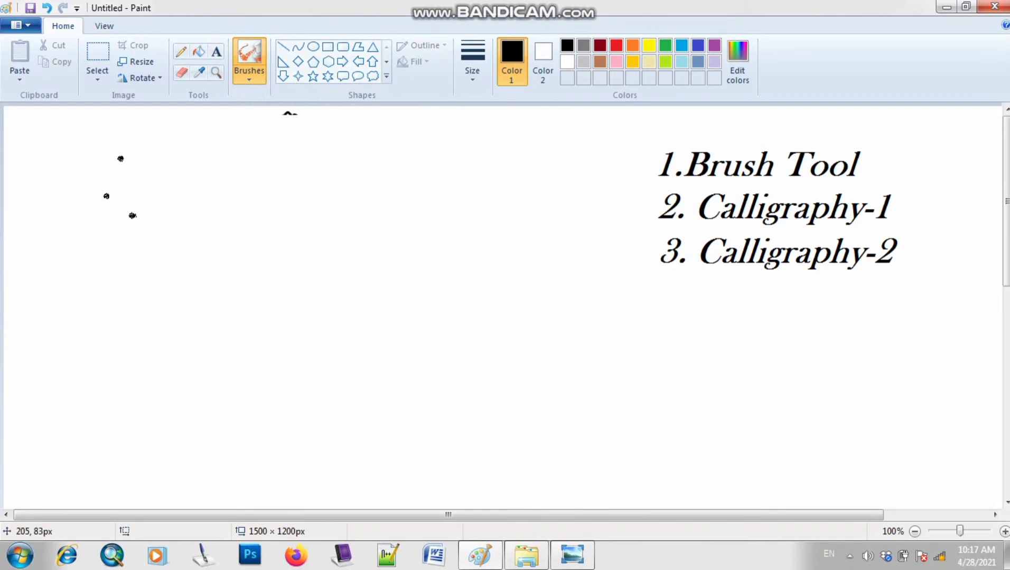
left_click(156, 168)
left_click(164, 143)
left_click(183, 208)
left_click(103, 254)
left_click(43, 241)
left_click(52, 194)
left_click(47, 147)
left_click(74, 133)
left_click(75, 163)
left_click(28, 176)
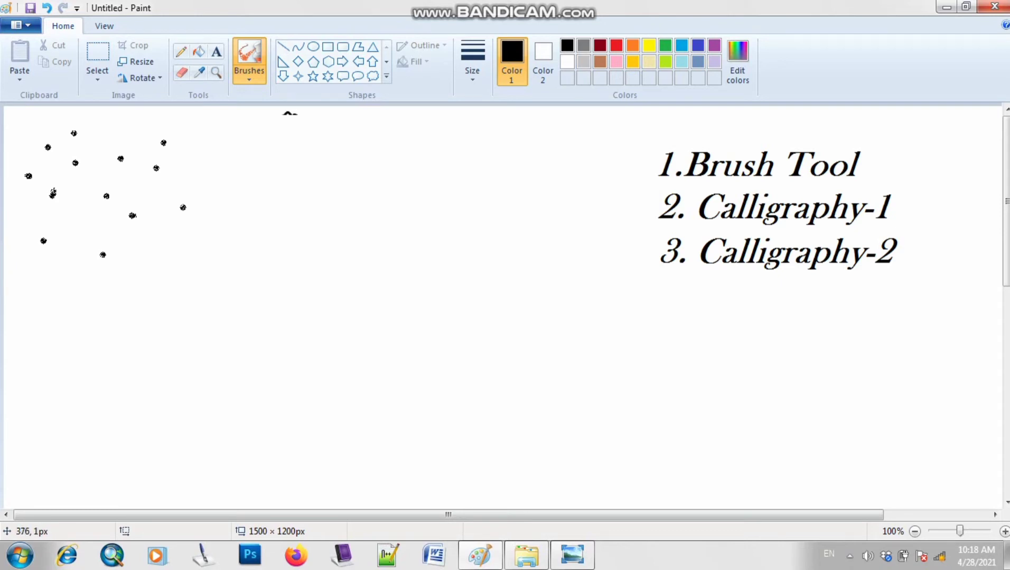
left_click(232, 168)
left_click(199, 230)
left_click(225, 140)
left_click(204, 177)
left_click(292, 155)
left_click(292, 208)
left_click(237, 199)
left_click(263, 188)
left_click(270, 130)
left_click(140, 124)
left_click(23, 121)
left_click(13, 208)
left_click(77, 213)
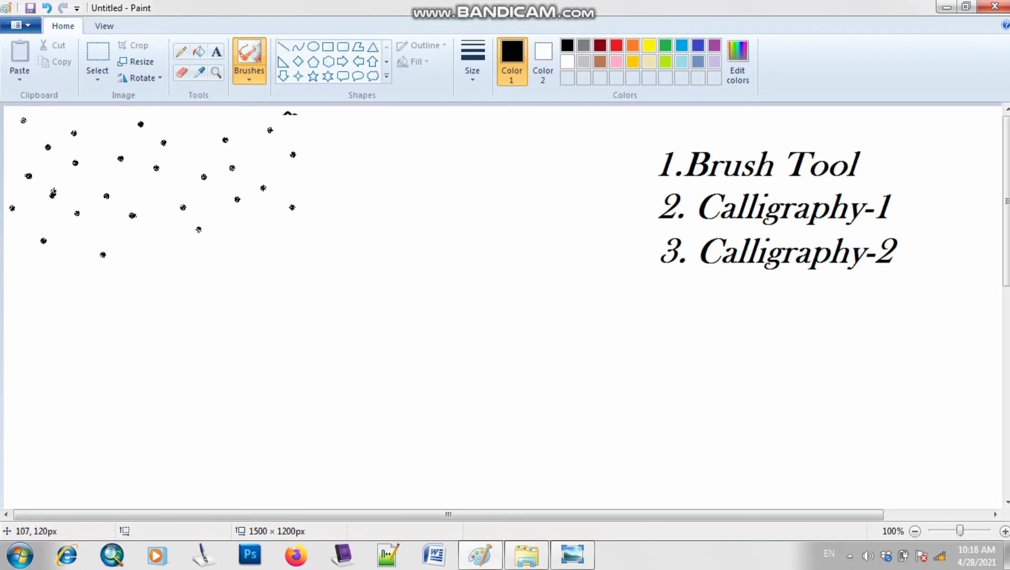
left_click(98, 140)
left_click(157, 275)
left_click(185, 134)
left_click(190, 164)
left_click(149, 200)
Add the text "4. Air brush" in a text box about 431 × 106 px directly below "3. Calligraphy-2"
left_click(216, 51)
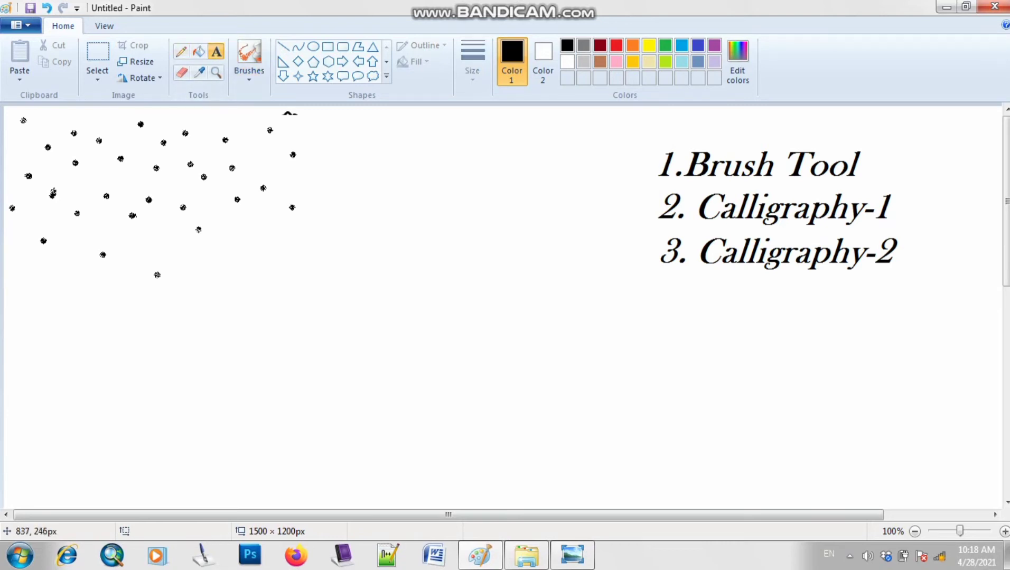
left_click_drag(661, 280, 983, 360)
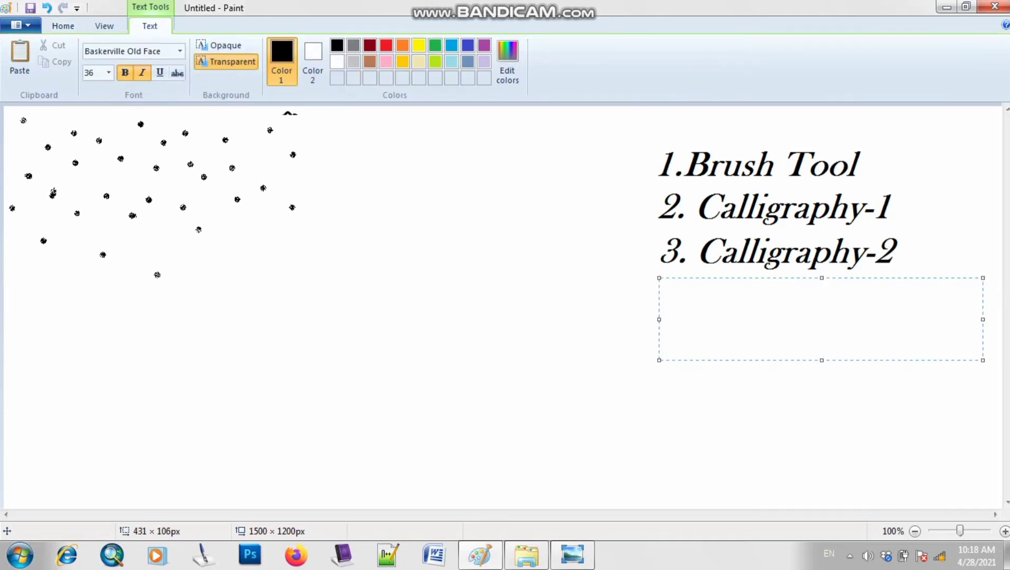
type("4. AAi b")
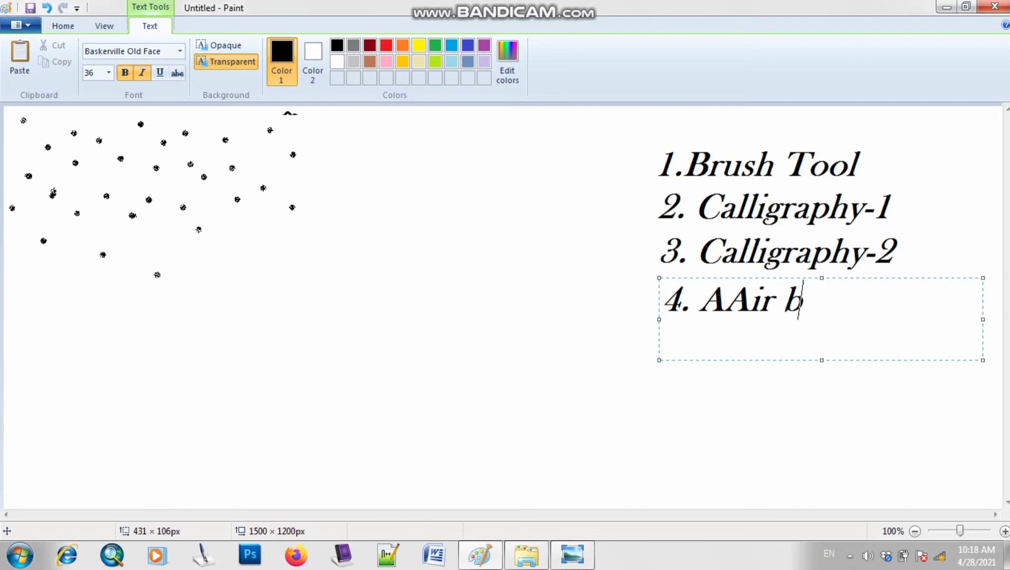
key("Left")
key("Left")
key("Left")
key("Left")
key("Left")
key("BackSpace")
key("Right")
key("Right")
key("Right")
key("Right")
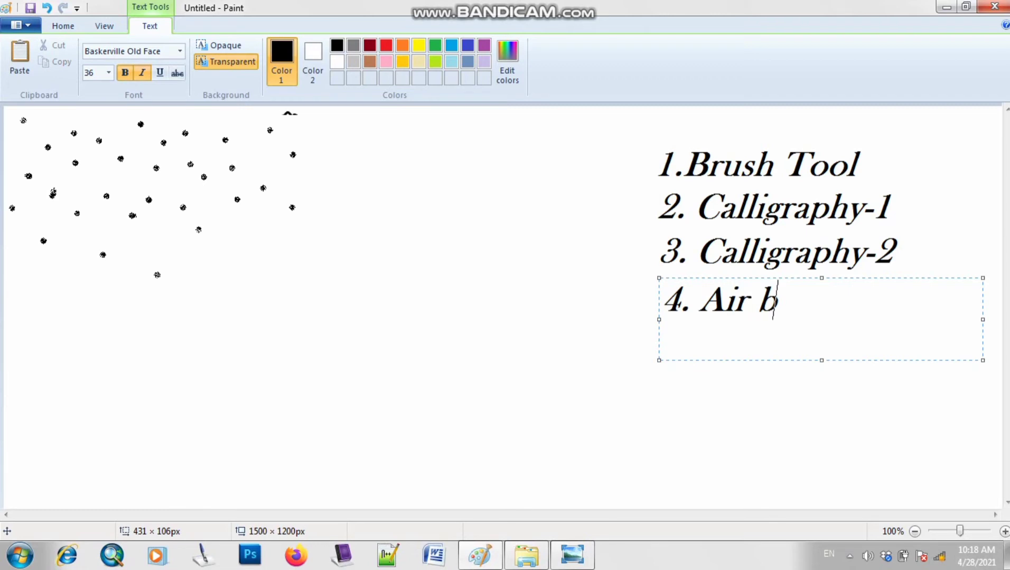
type("rush")
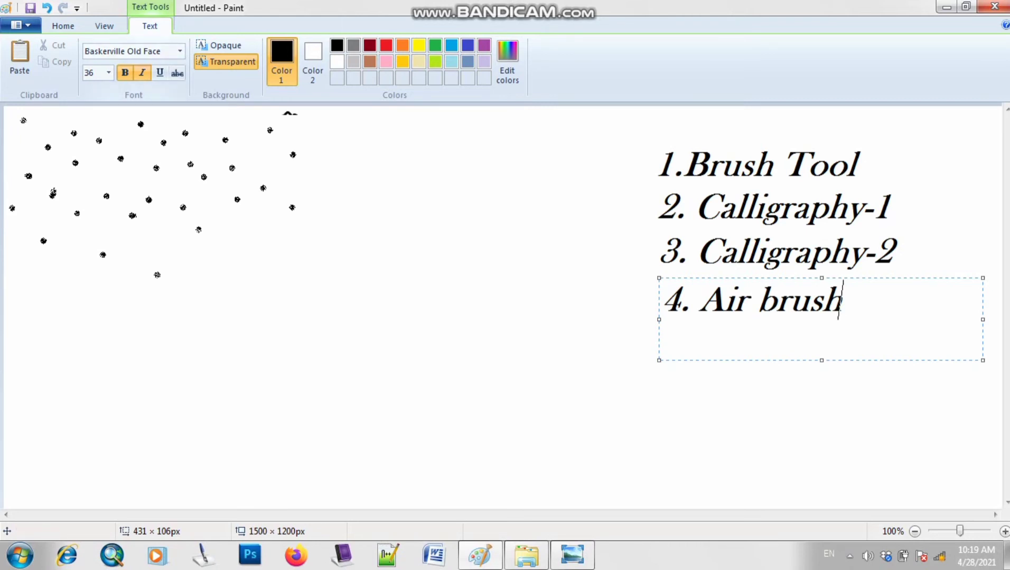
Handwrite "Computer" in large black letters with the Oil brush below the airbrushed dots
left_click(63, 25)
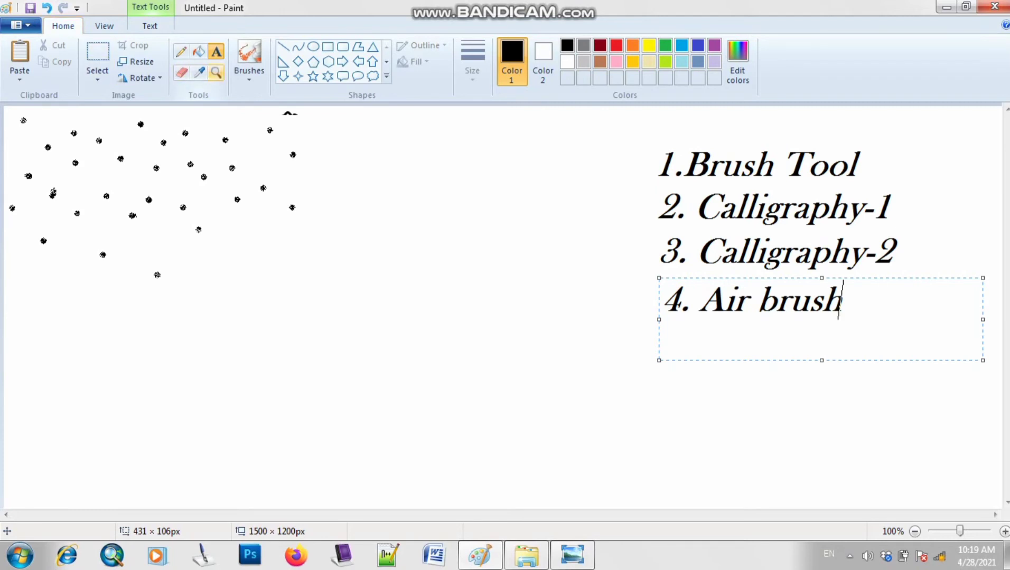
left_click(248, 68)
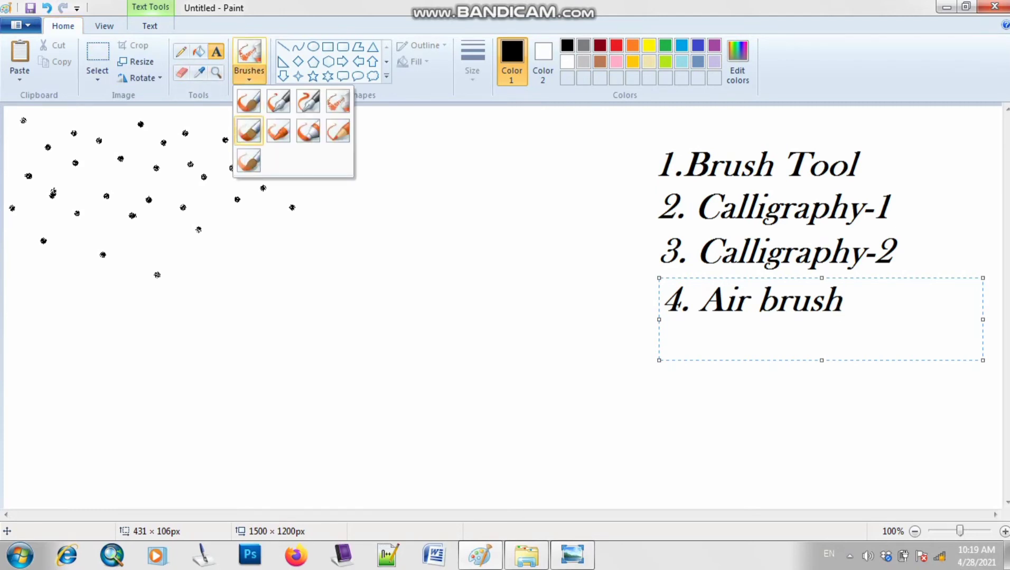
left_click(249, 130)
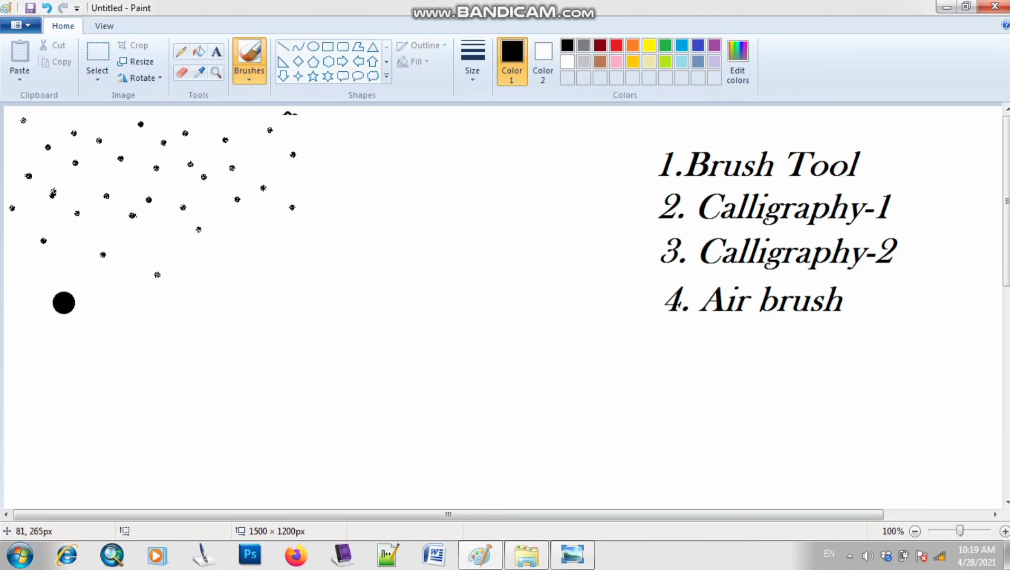
mouse_move(62, 300)
left_mouse_down()
mouse_move(43, 286)
mouse_move(31, 305)
mouse_move(30, 330)
mouse_move(47, 346)
mouse_move(58, 338)
mouse_move(58, 348)
mouse_move(127, 350)
mouse_move(126, 329)
mouse_move(109, 316)
mouse_move(95, 326)
mouse_move(161, 354)
mouse_move(173, 309)
mouse_move(189, 316)
mouse_move(191, 343)
mouse_move(207, 307)
mouse_move(223, 347)
left_mouse_up()
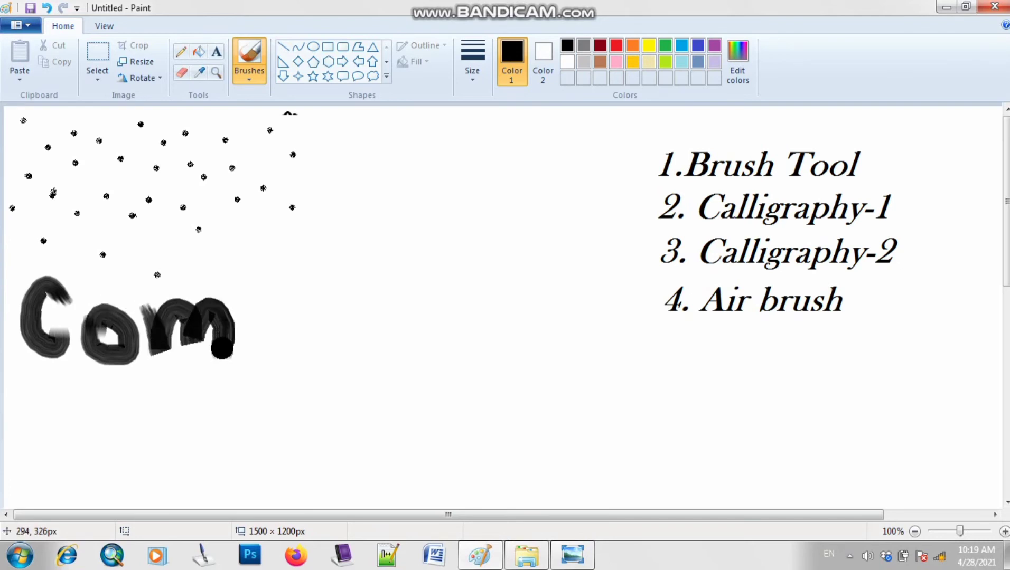
mouse_move(246, 313)
left_mouse_down()
mouse_move(246, 420)
mouse_move(254, 316)
mouse_move(265, 308)
mouse_move(285, 324)
mouse_move(263, 344)
left_mouse_up()
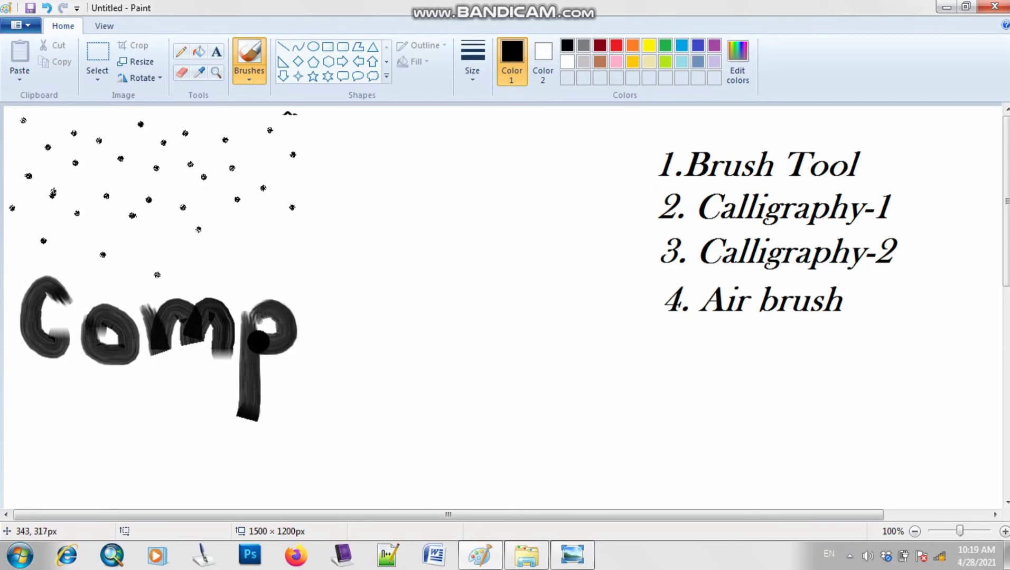
mouse_move(311, 313)
left_mouse_down()
mouse_move(318, 345)
mouse_move(343, 331)
mouse_move(344, 305)
mouse_move(360, 350)
left_mouse_up()
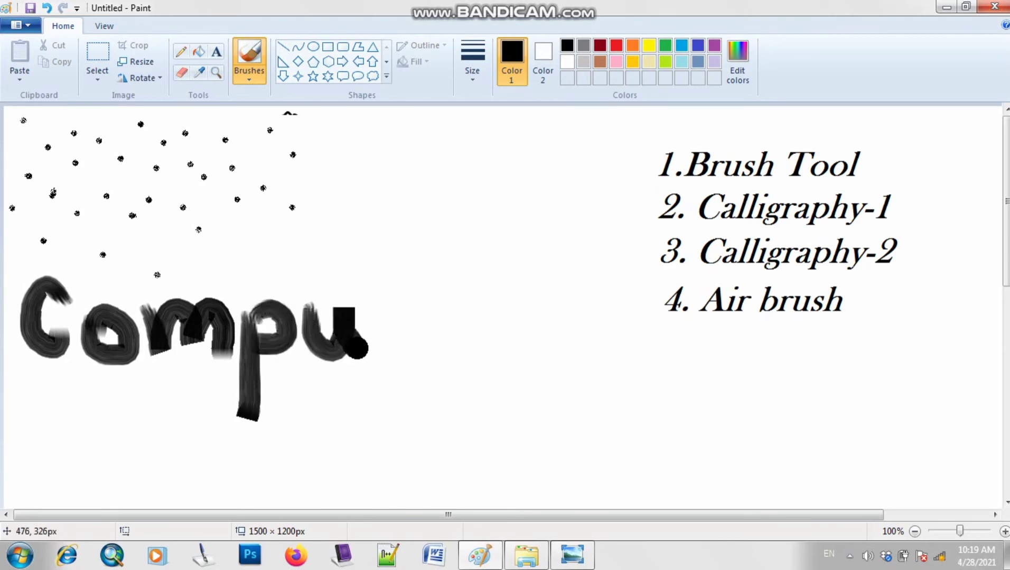
mouse_move(383, 255)
left_mouse_down()
mouse_move(387, 339)
mouse_move(401, 346)
left_mouse_up()
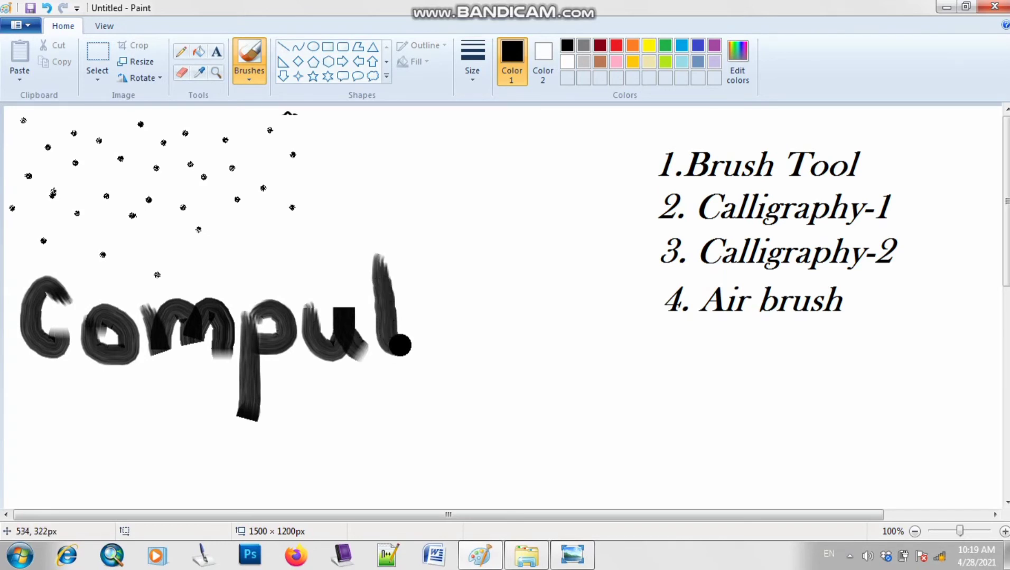
left_click_drag(360, 284, 382, 293)
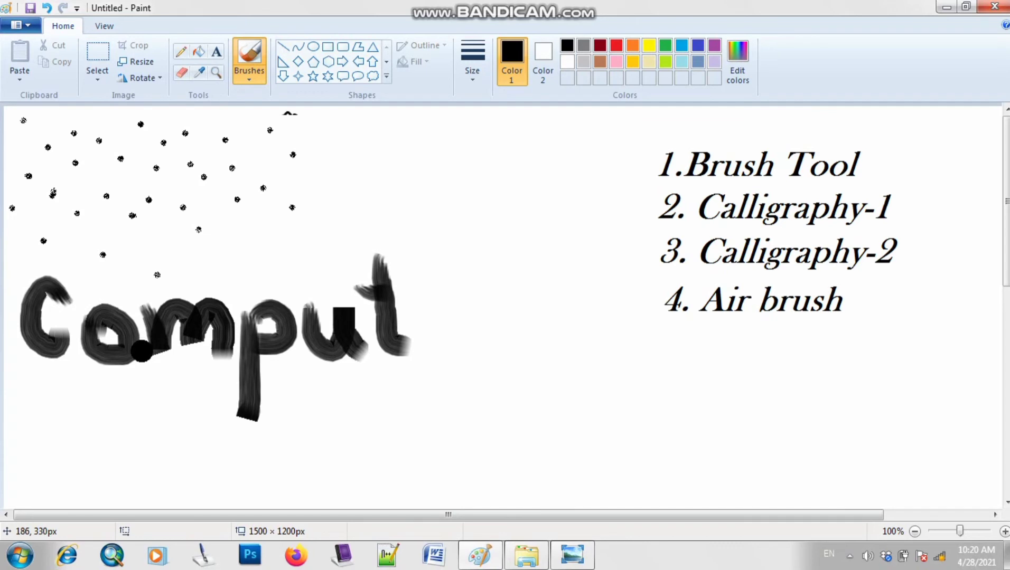
mouse_move(416, 331)
left_mouse_down()
mouse_move(440, 324)
mouse_move(440, 304)
mouse_move(427, 307)
mouse_move(422, 330)
mouse_move(448, 350)
left_mouse_up()
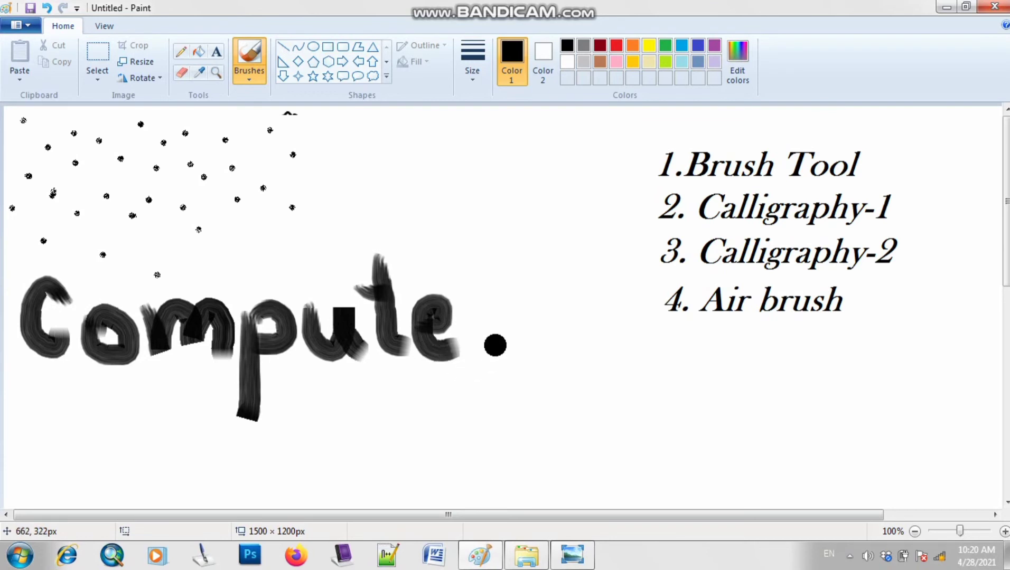
mouse_move(468, 301)
left_mouse_down()
mouse_move(478, 351)
mouse_move(495, 308)
mouse_move(508, 307)
mouse_move(496, 315)
left_mouse_up()
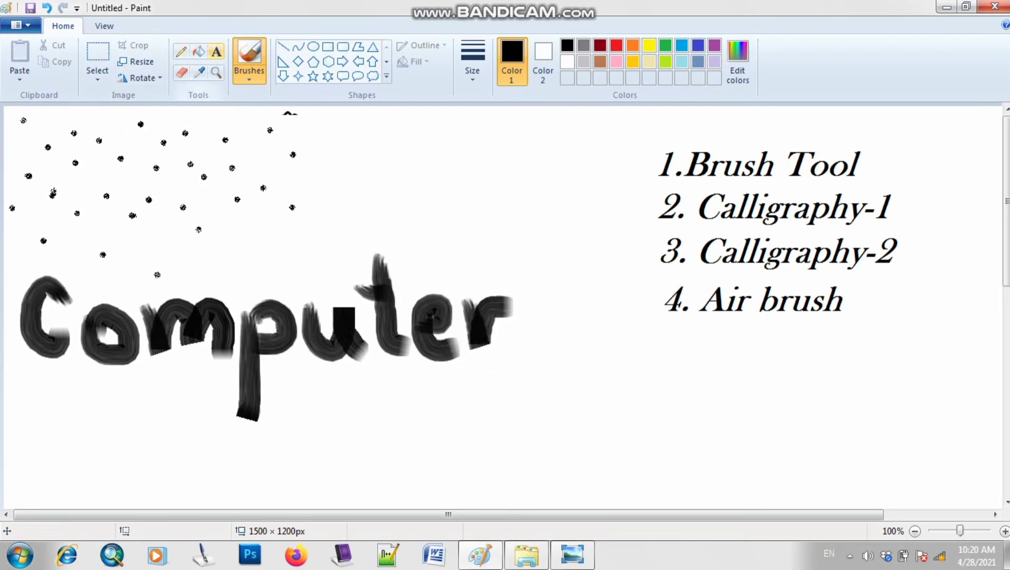
Add the text "5. Oil Brush" in a text box about 390 × 149 px below "4. Air brush", aligned with the list
left_click(249, 79)
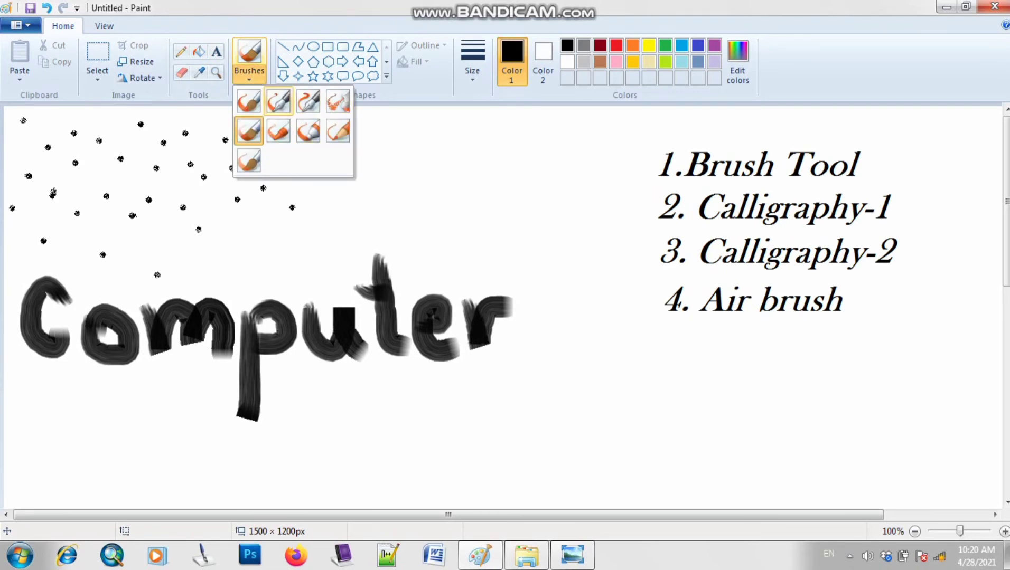
left_click(216, 51)
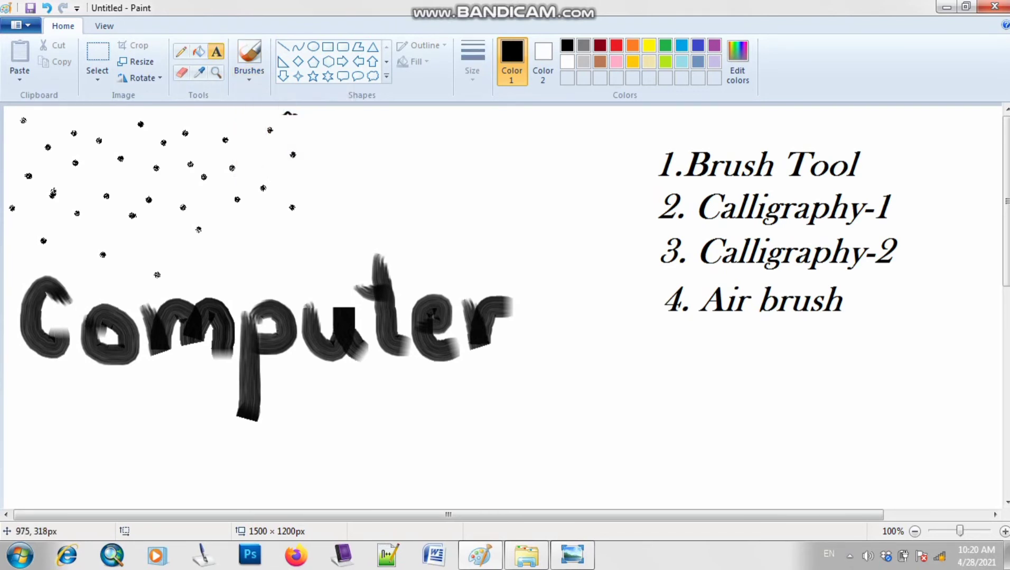
left_click_drag(648, 321, 934, 428)
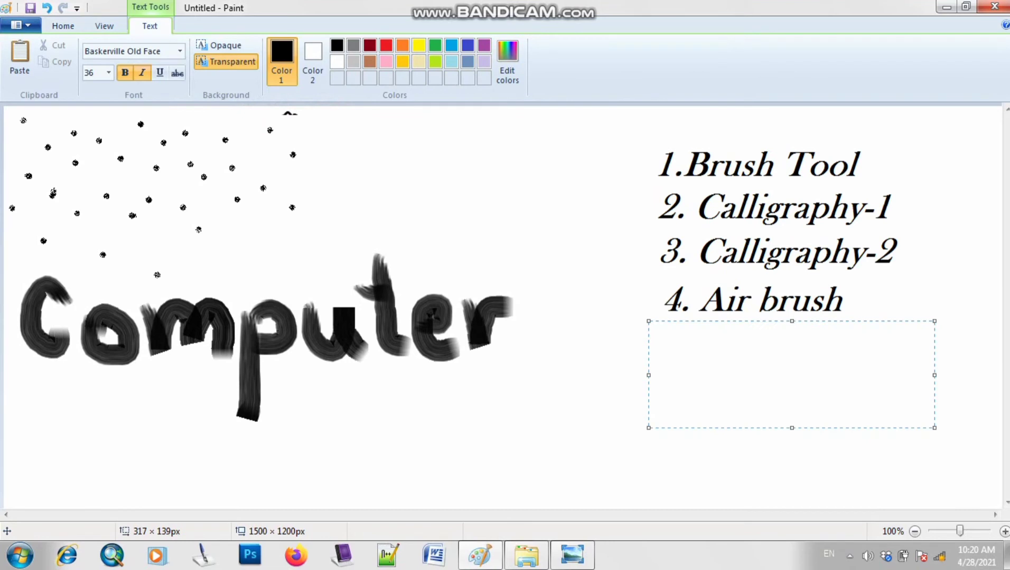
type("5. Oil")
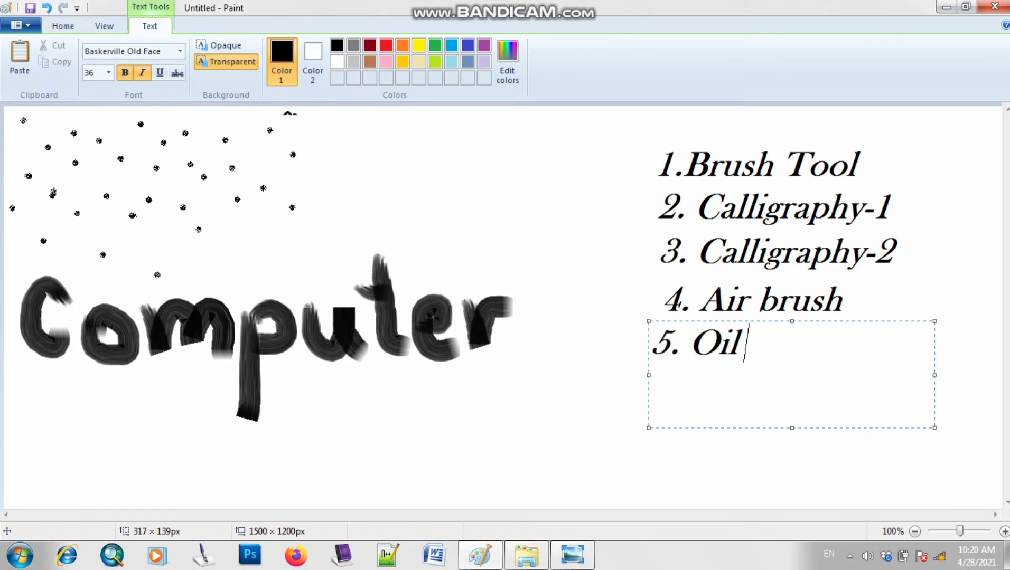
type(" Brush")
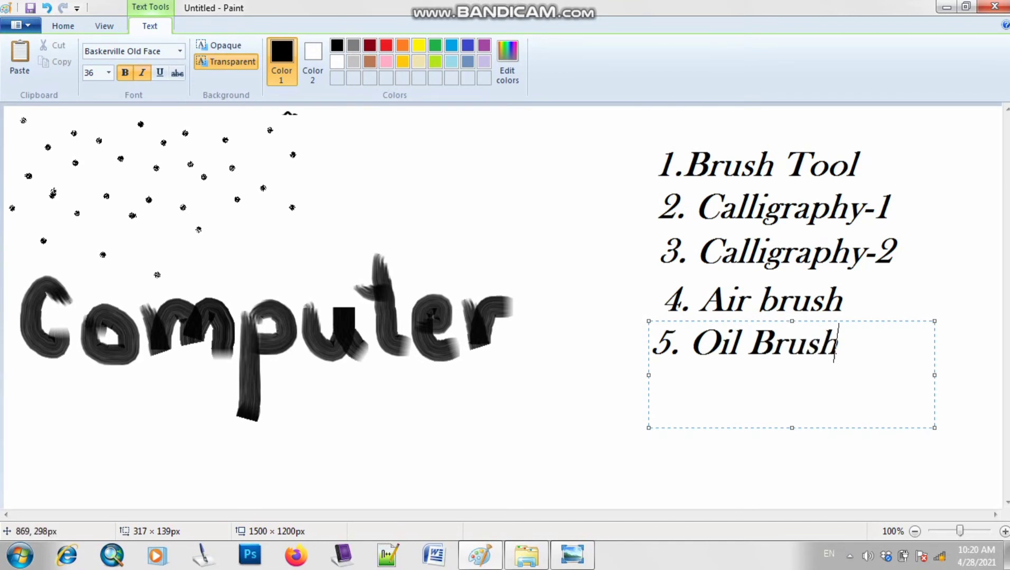
left_click_drag(646, 360, 656, 361)
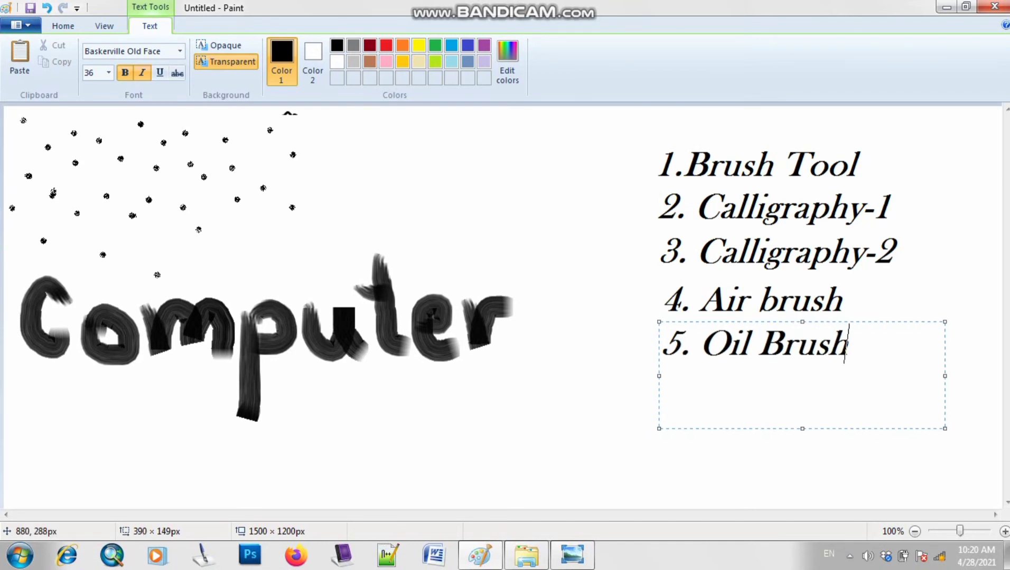
left_click(613, 388)
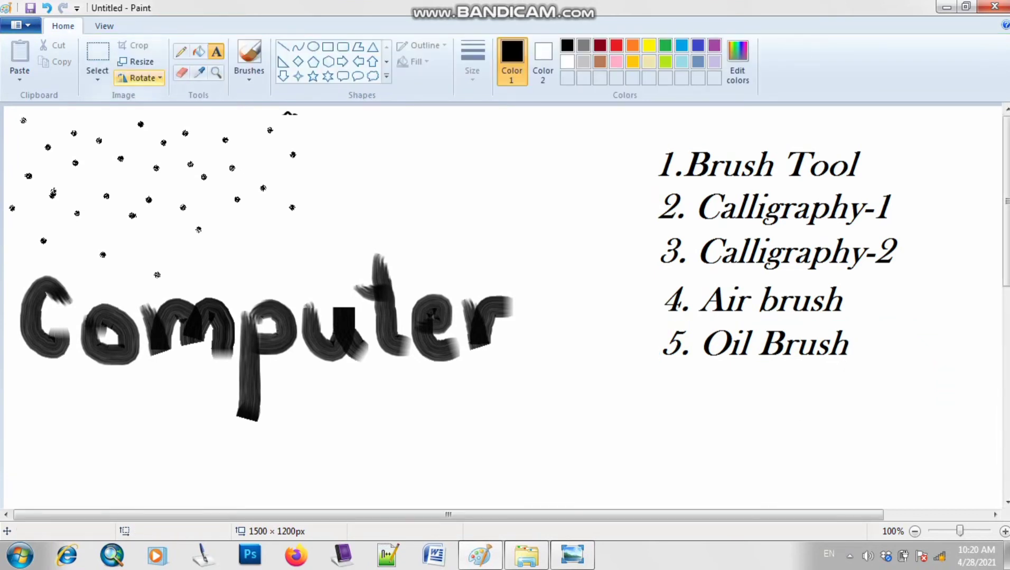
Delete a rectangular selection of about 708 × 506 px covering the airbrushed dots and the handwritten "Computer"
left_click(98, 73)
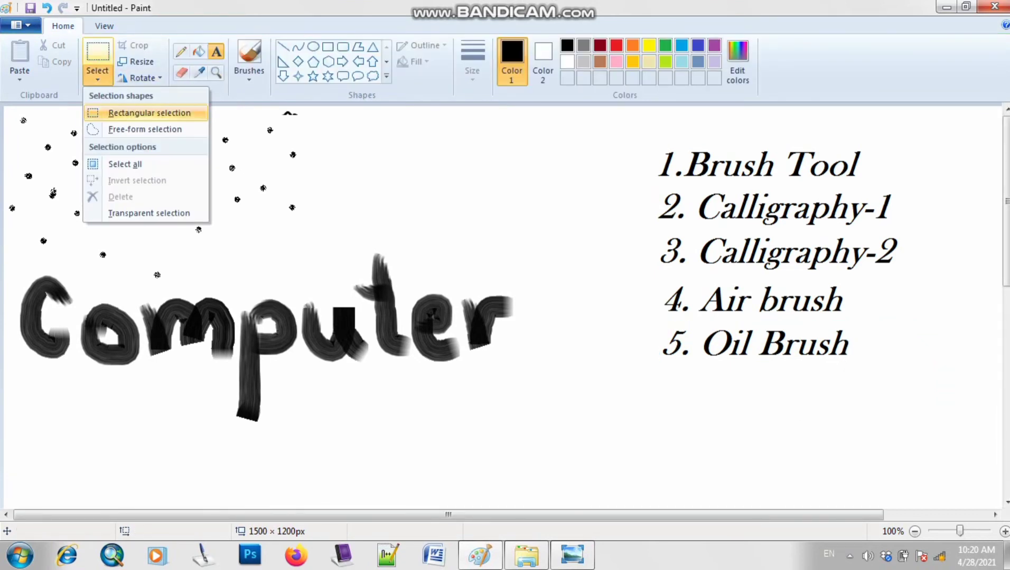
left_click(149, 113)
mouse_move(6, 112)
left_mouse_down()
mouse_move(352, 439)
mouse_move(531, 486)
left_mouse_up()
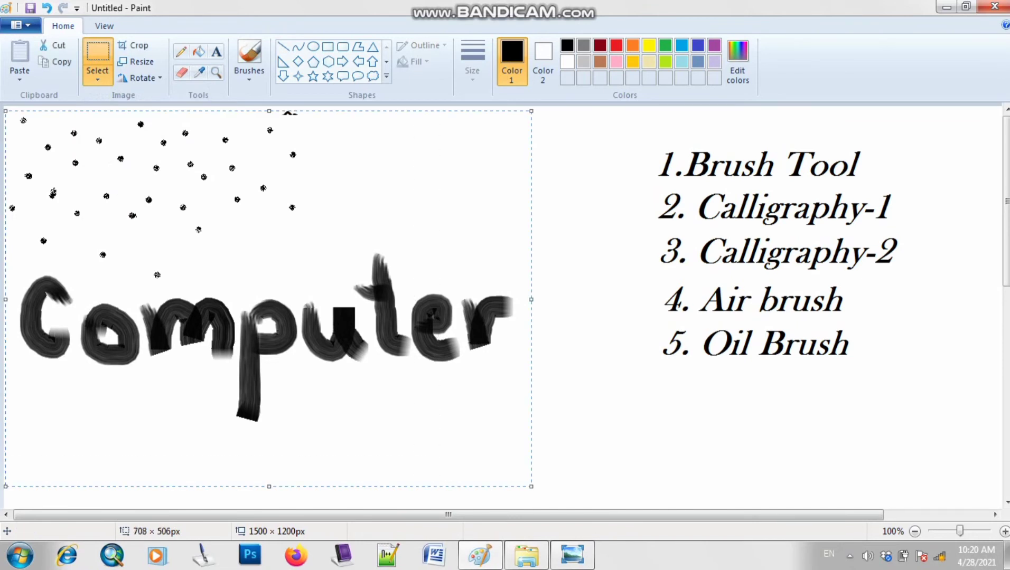
key("Delete")
Scribble thick black strokes with the Crayon brush across the cleared area beside the list
left_click(248, 58)
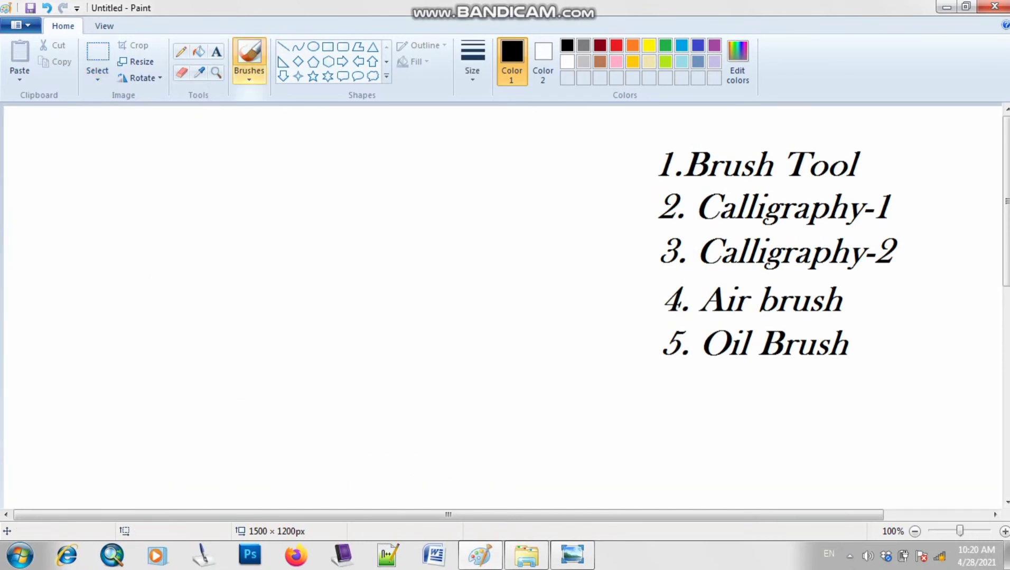
left_click(248, 77)
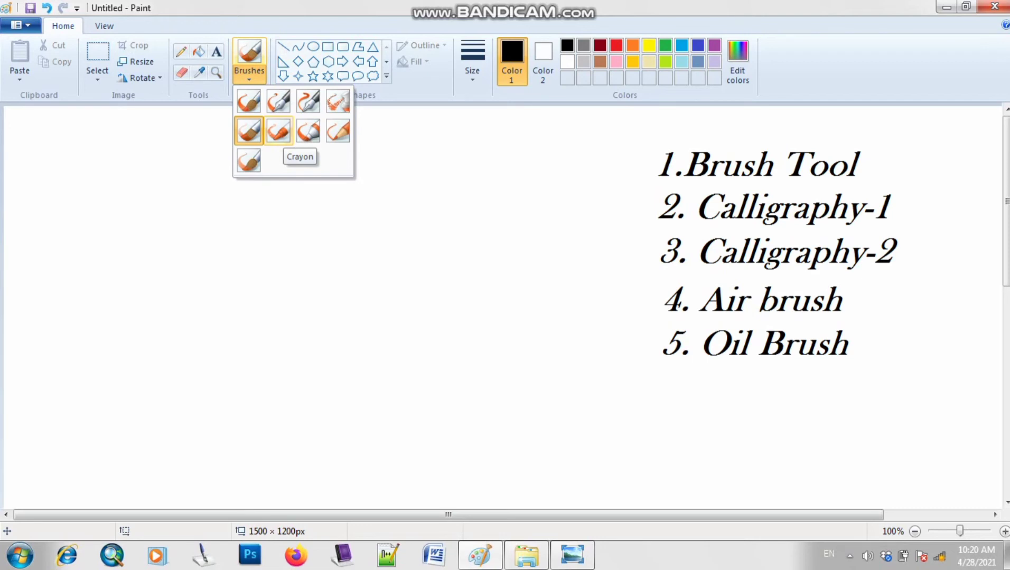
left_click(278, 131)
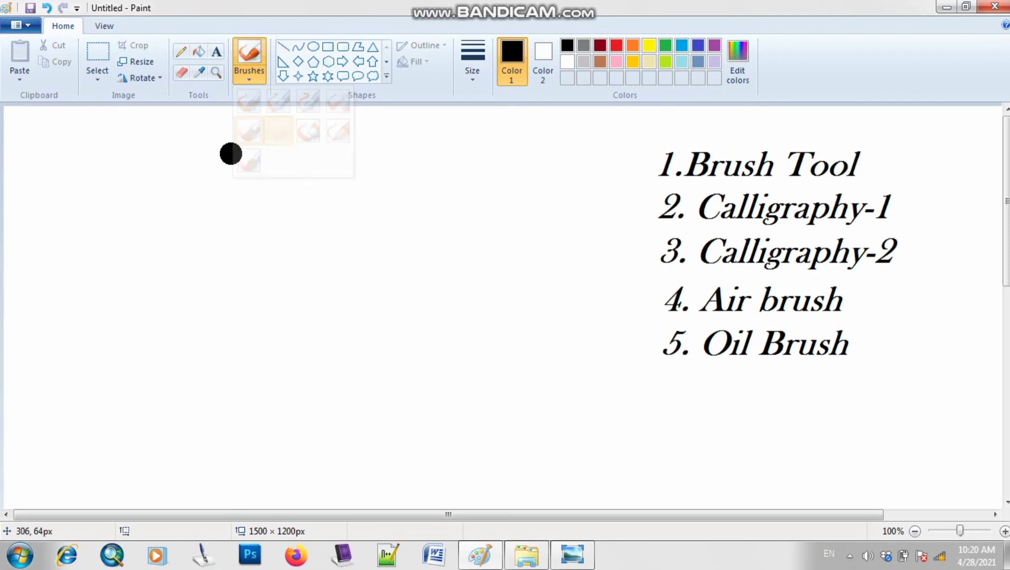
left_click(249, 78)
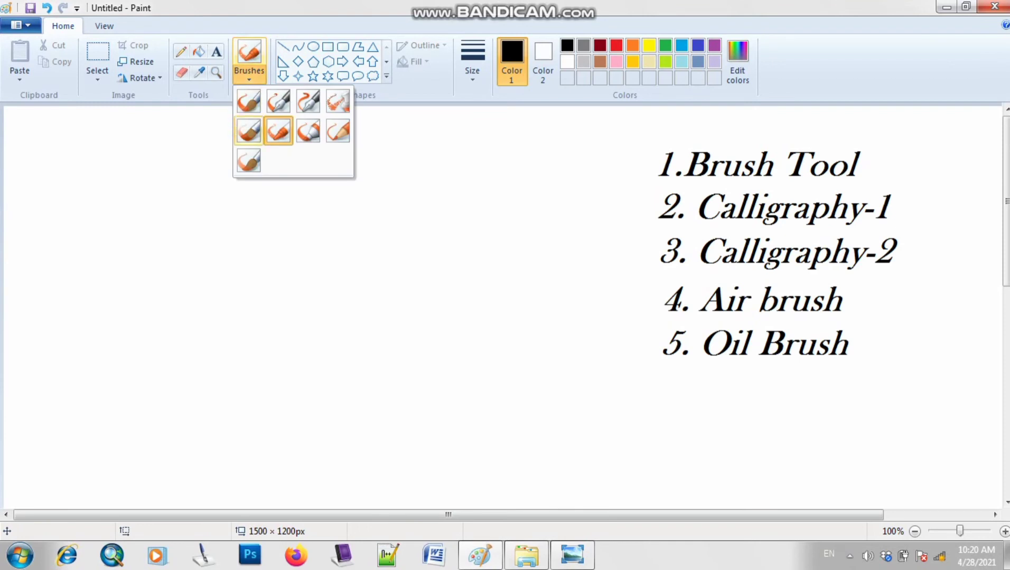
left_click(279, 130)
mouse_move(145, 182)
left_mouse_down()
mouse_move(181, 147)
mouse_move(153, 199)
mouse_move(83, 243)
mouse_move(81, 264)
mouse_move(149, 282)
mouse_move(135, 305)
mouse_move(187, 236)
mouse_move(410, 132)
mouse_move(364, 140)
mouse_move(448, 124)
mouse_move(41, 291)
mouse_move(286, 294)
mouse_move(268, 309)
mouse_move(319, 248)
left_mouse_up()
Scribble a short green patch with the Crayon brush just below the black strokes
left_click(649, 45)
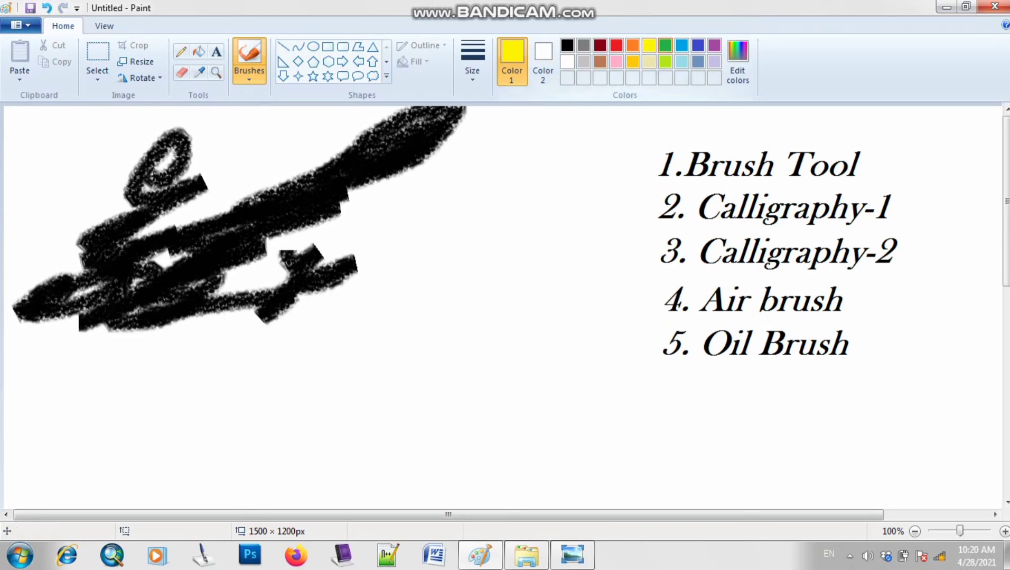
left_click(665, 45)
mouse_move(131, 383)
left_mouse_down()
mouse_move(56, 368)
mouse_move(85, 346)
left_mouse_up()
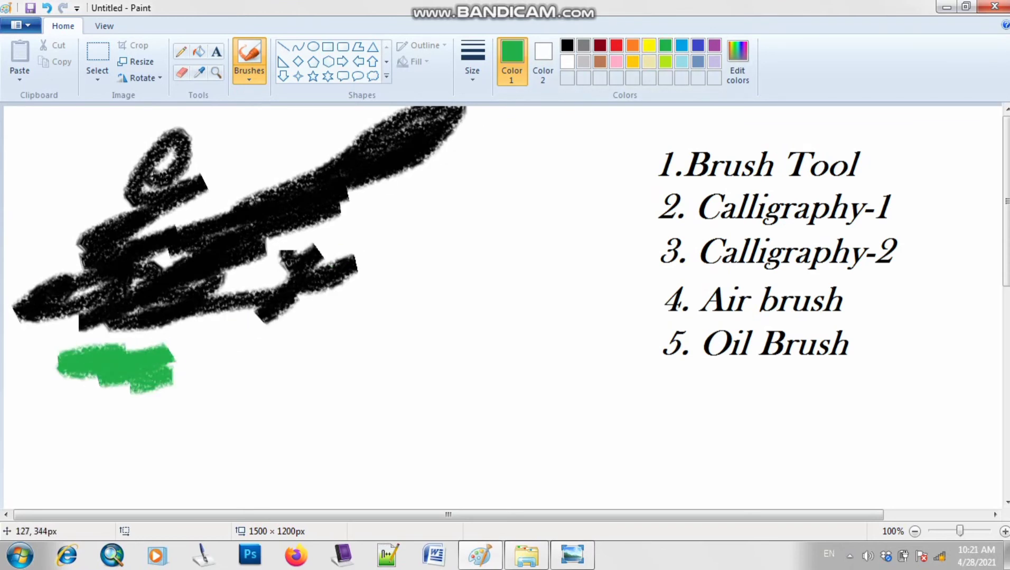
Scribble green loops with the Crayon brush around the green patch, plus a long stroke up across the black scribble
mouse_move(198, 375)
left_mouse_down()
mouse_move(285, 363)
mouse_move(135, 361)
mouse_move(201, 344)
mouse_move(163, 330)
mouse_move(394, 360)
mouse_move(305, 371)
mouse_move(362, 267)
mouse_move(394, 263)
mouse_move(447, 350)
mouse_move(316, 415)
mouse_move(257, 413)
mouse_move(250, 393)
mouse_move(208, 382)
mouse_move(108, 434)
left_mouse_up()
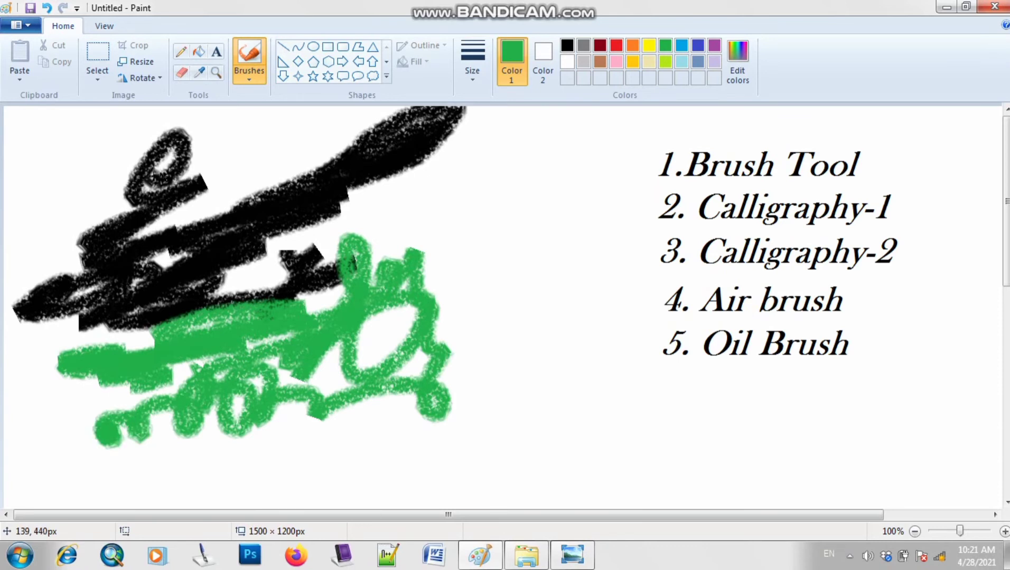
mouse_move(141, 346)
left_mouse_down()
mouse_move(135, 319)
mouse_move(194, 103)
mouse_move(195, 165)
left_mouse_up()
Add the green text "6- Cryon" in a text box about 328 × 89 px below "5. Oil Brush"
left_click(216, 51)
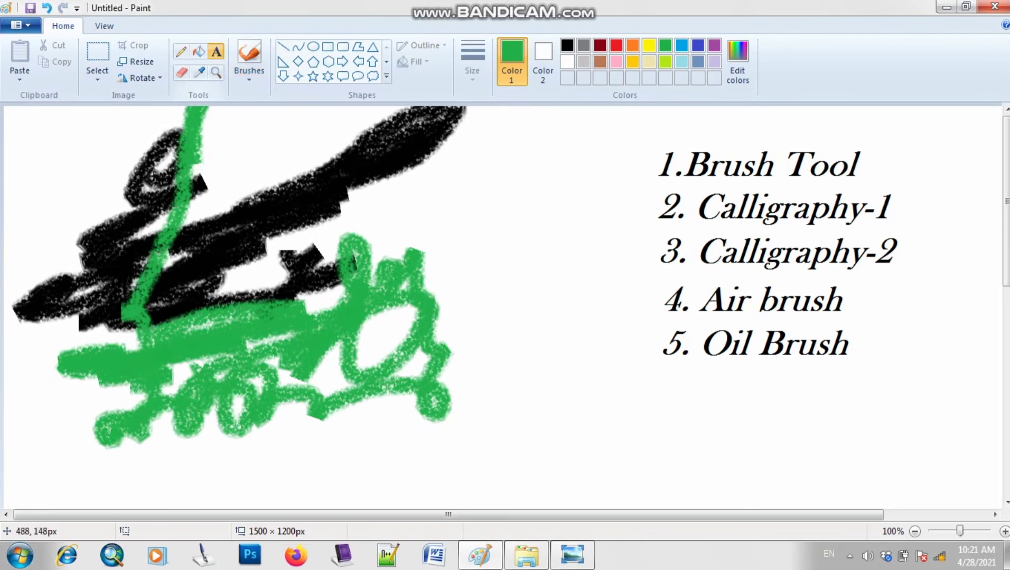
mouse_move(665, 371)
left_mouse_down()
mouse_move(805, 424)
mouse_move(951, 440)
left_mouse_up()
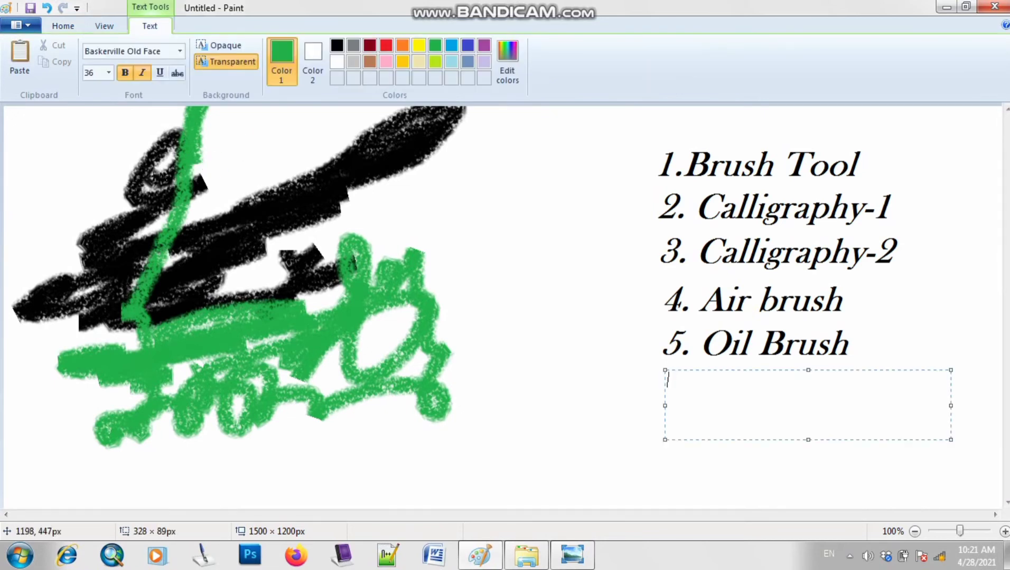
type("6- C")
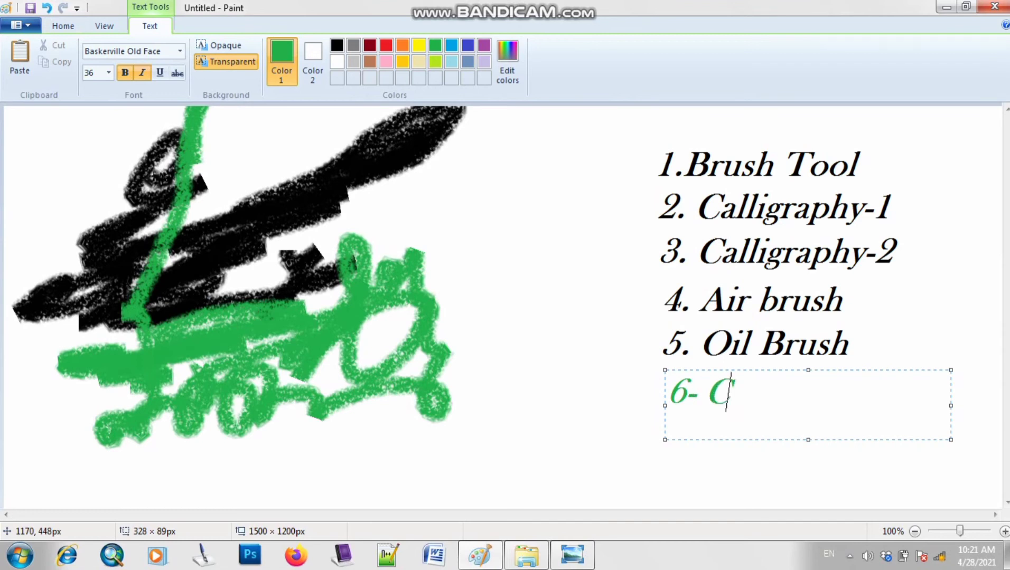
type("ryon")
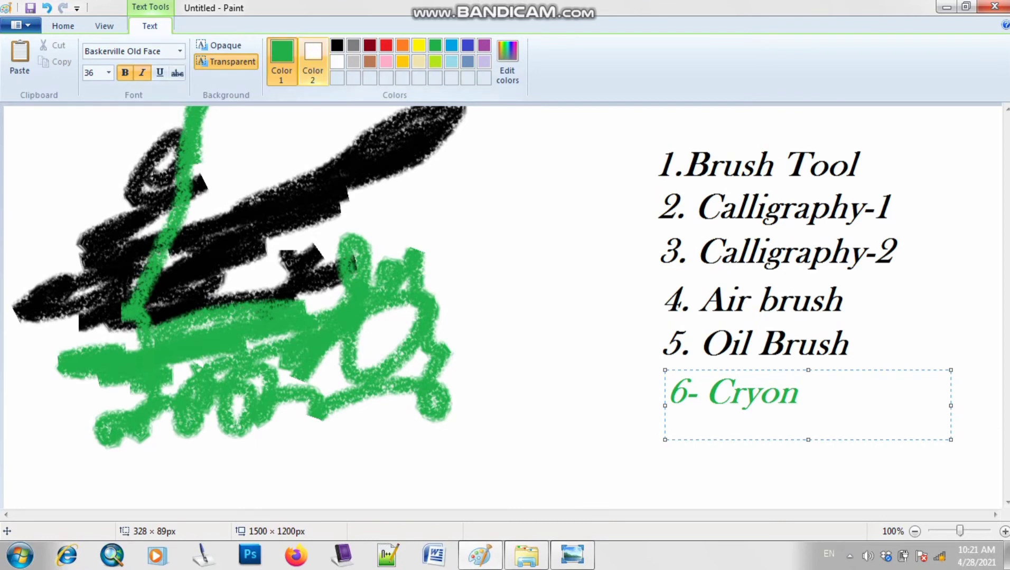
Set Color 1 to black, try applying it to the whole "6- Cryon" label, and close the text box
left_click(337, 46)
left_click_drag(808, 395, 668, 395)
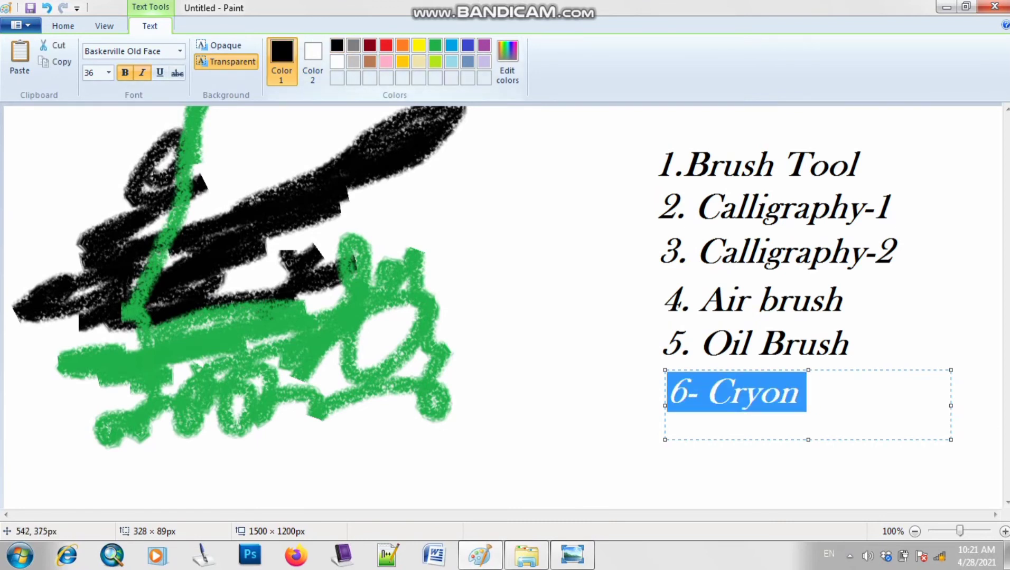
left_click(291, 305)
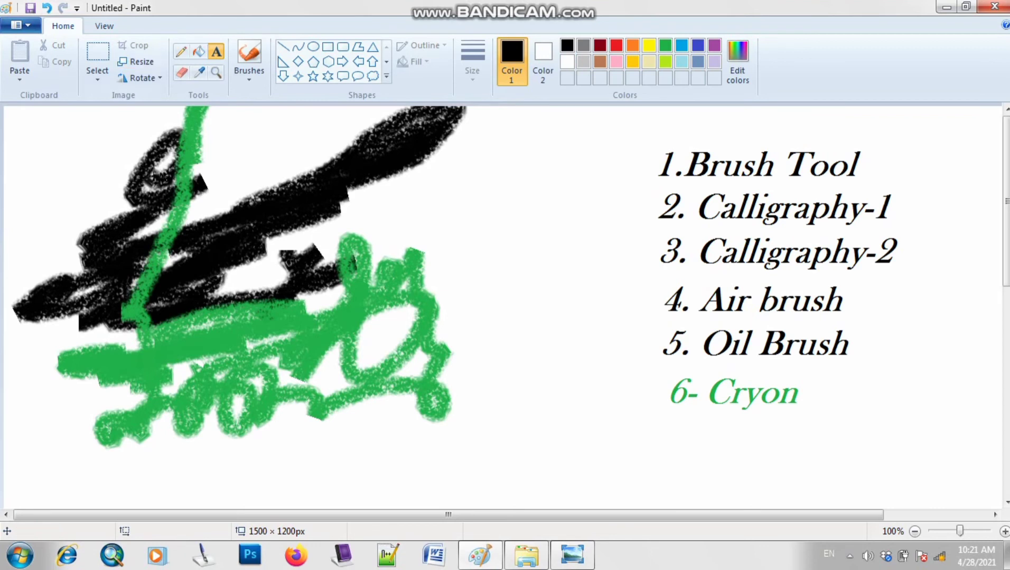
Delete a rectangular selection of about 642 × 469 px covering the black and green crayon scribbles
left_click(98, 73)
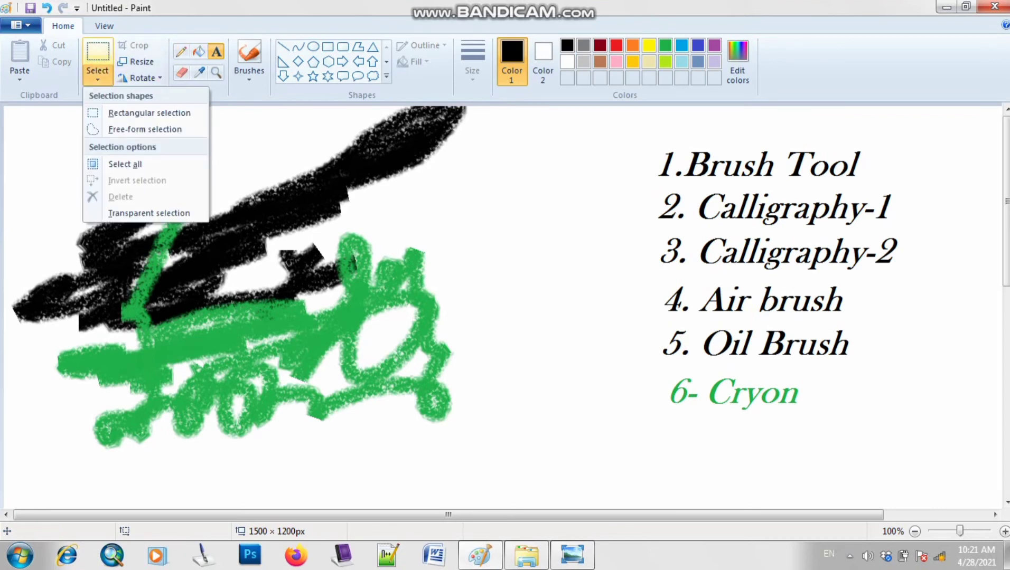
left_click(149, 114)
left_click_drag(7, 109, 312, 426)
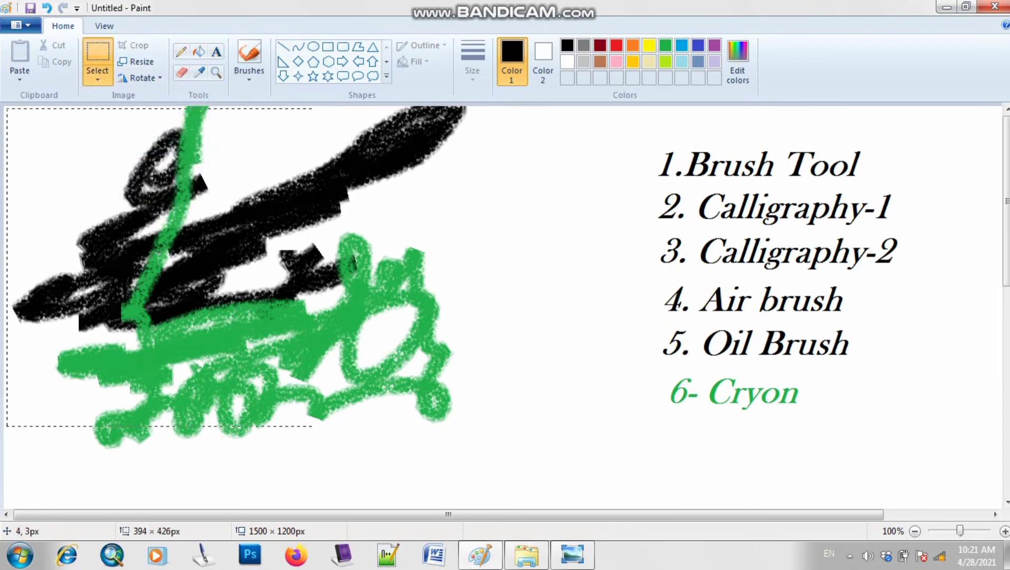
left_click_drag(500, 464, 483, 457)
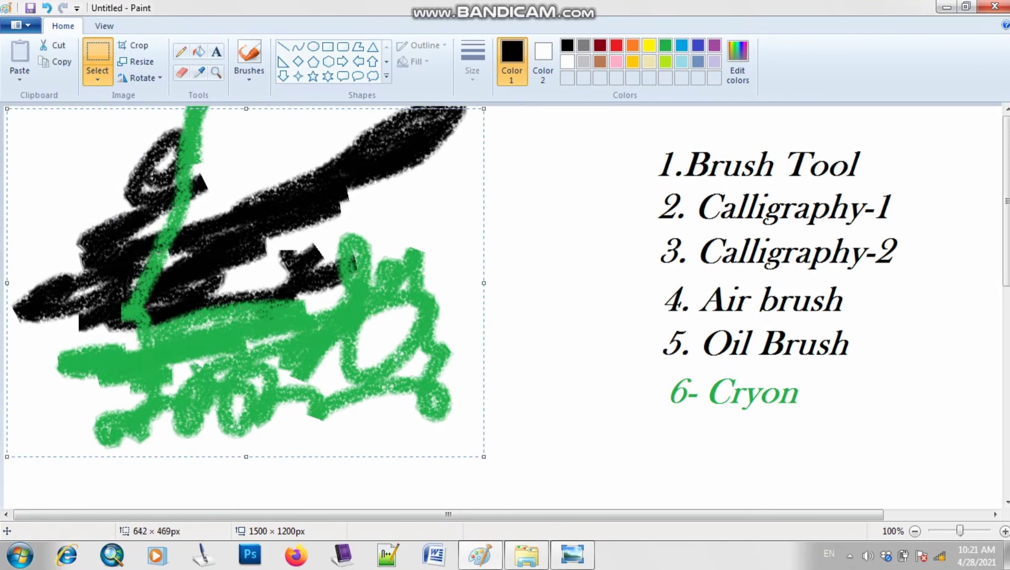
key("Delete")
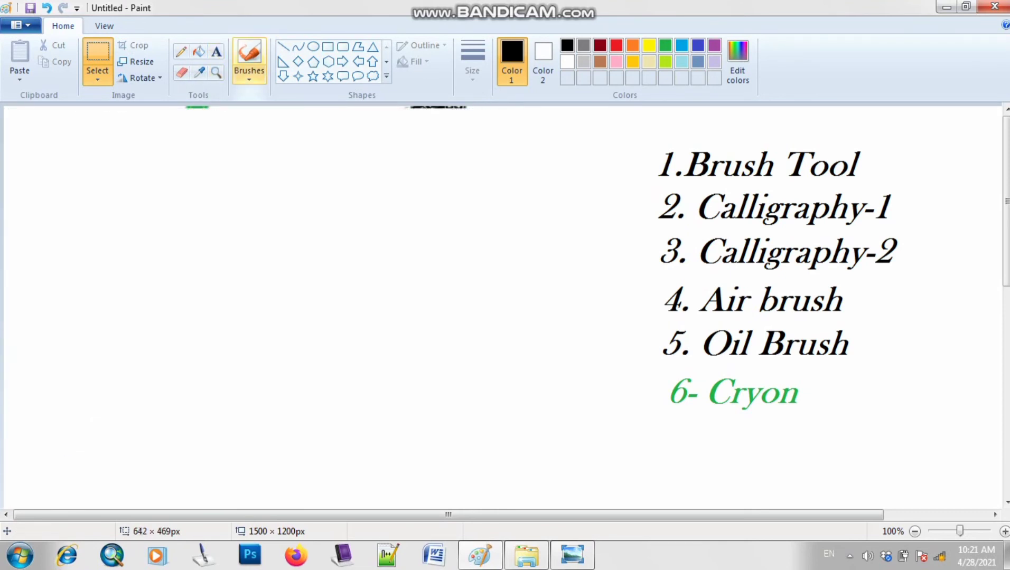
Draw a short black diagonal stroke with the Marker brush on the cleared area beside the list
left_click(249, 76)
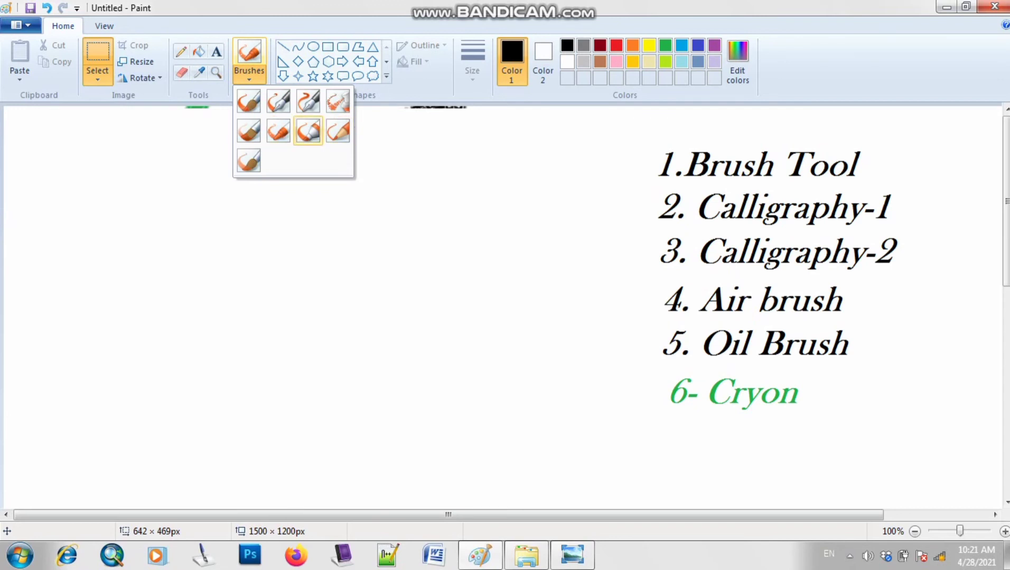
left_click(308, 132)
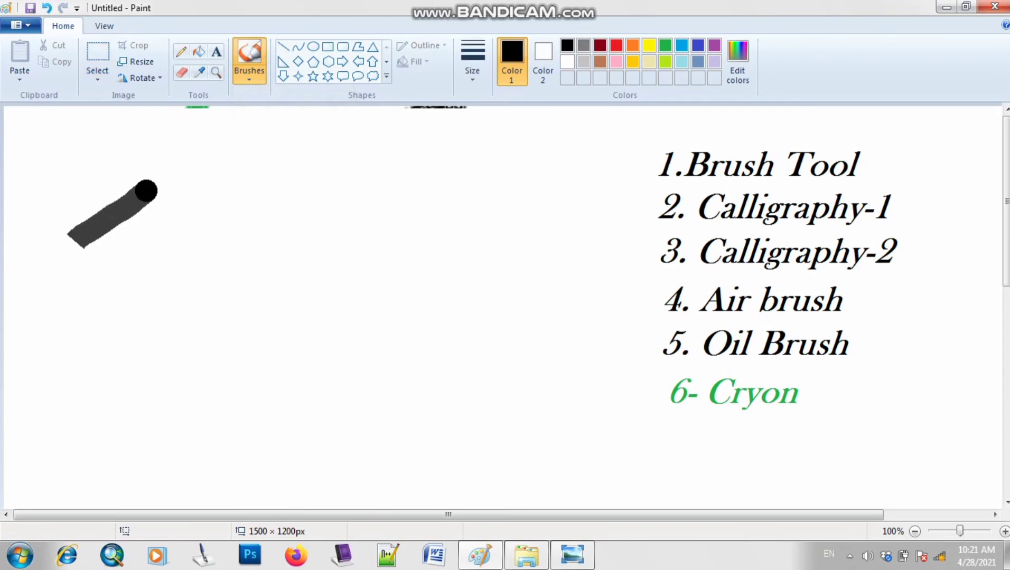